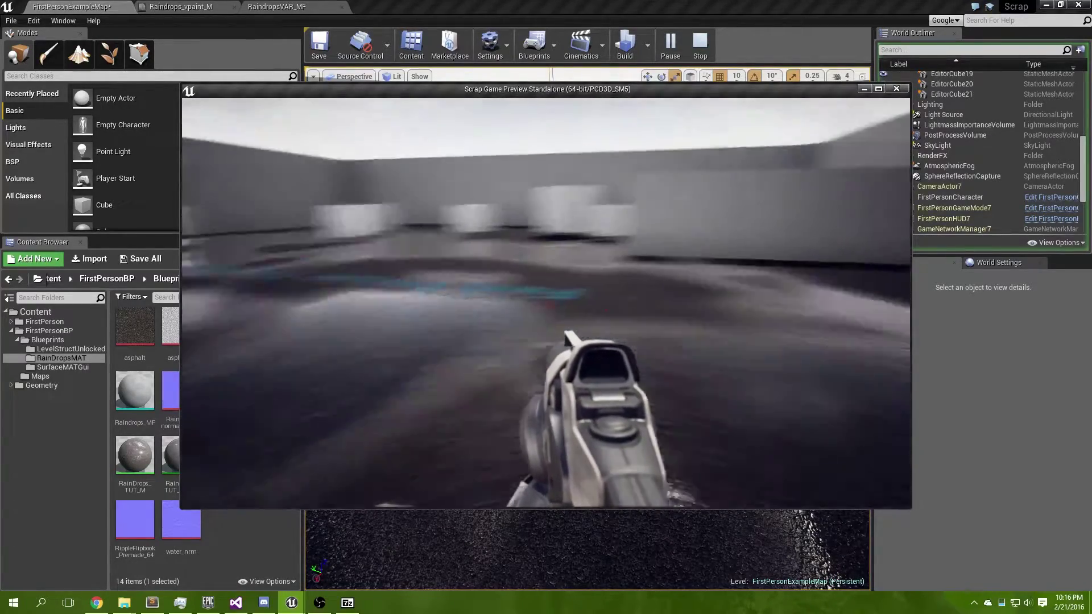
End the game preview, select the floor plane and switch to mesh paint mode for vertex colors.
key("Escape")
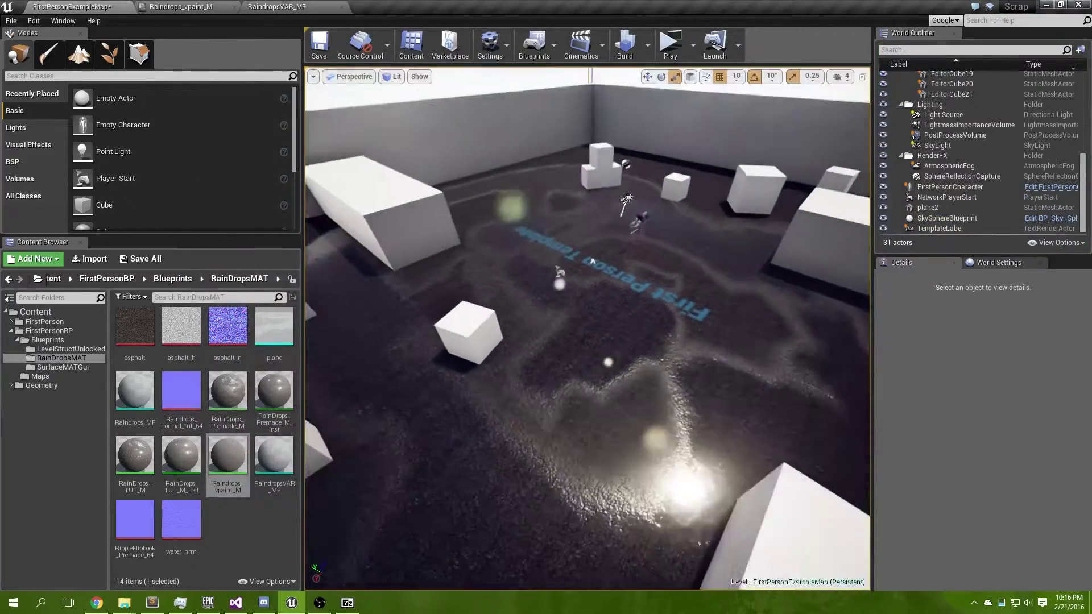
key("s")
left_click(535, 364)
left_click(52, 60)
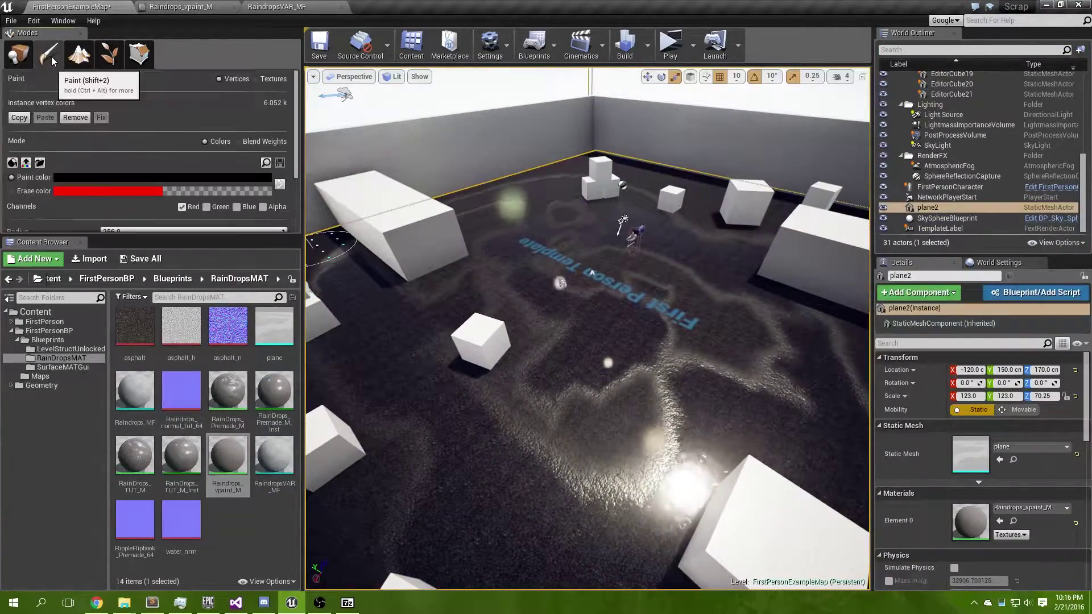
Paint black across the puddle area near the First Person Template text, and fill the whole floor plane with the black paint color.
mouse_move(507, 239)
right_mouse_down()
mouse_move(515, 284)
mouse_move(569, 318)
mouse_move(563, 296)
mouse_move(578, 259)
mouse_move(529, 273)
right_mouse_up()
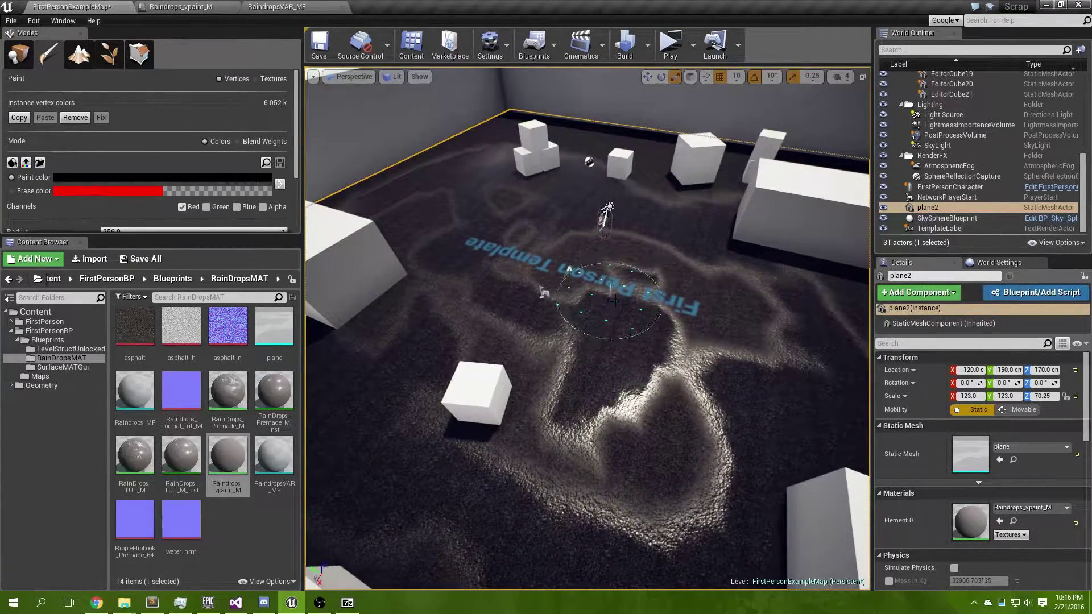
mouse_move(613, 299)
right_mouse_down()
mouse_move(677, 340)
mouse_move(629, 337)
right_mouse_up()
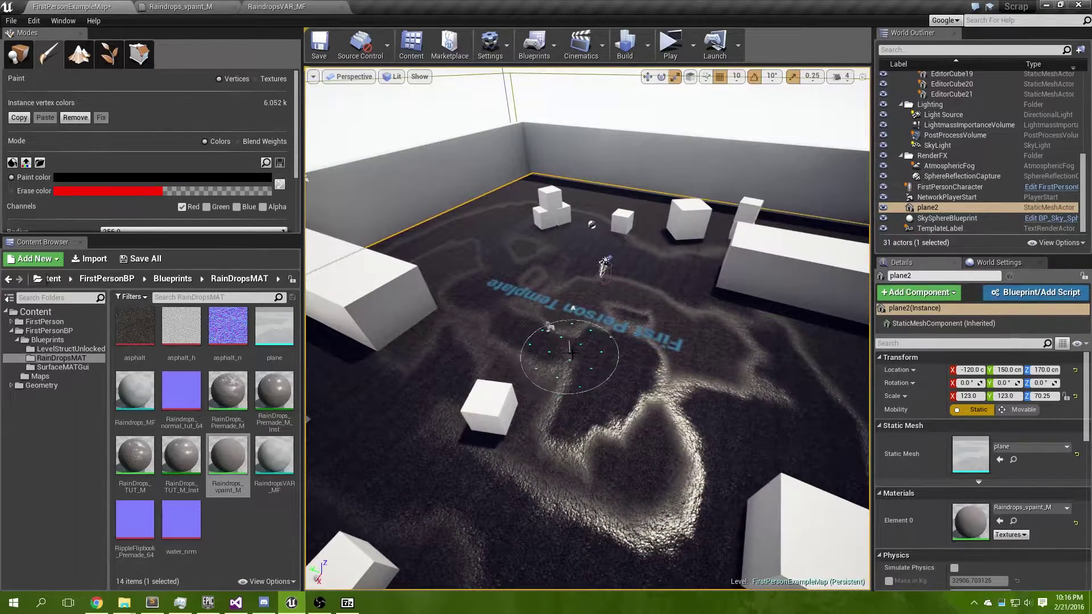
mouse_move(551, 402)
left_mouse_down()
mouse_move(544, 449)
mouse_move(563, 440)
mouse_move(623, 348)
left_mouse_up()
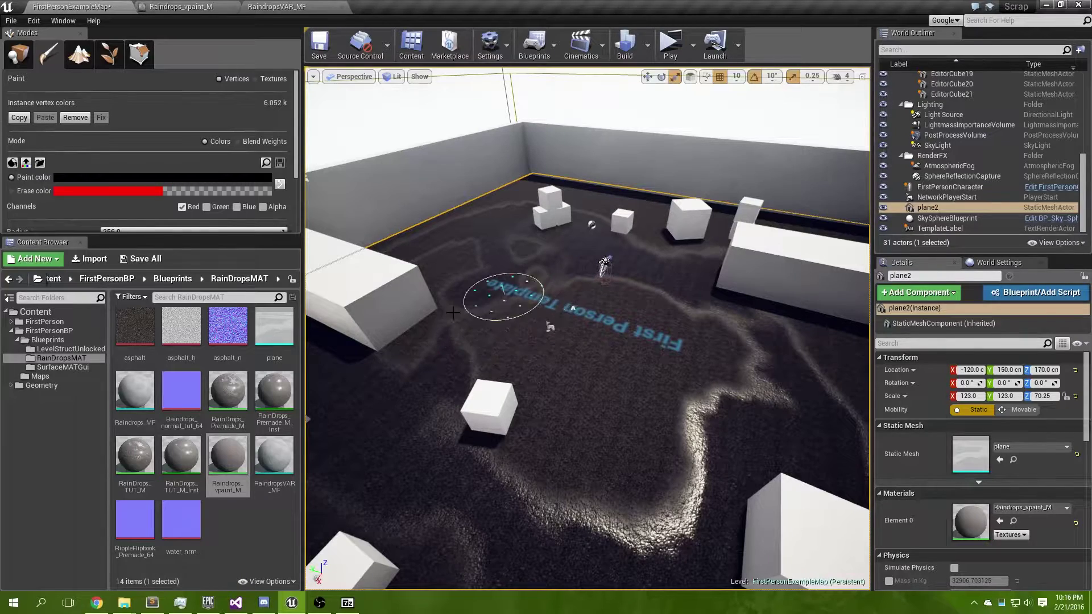
right_click_drag(648, 358, 643, 392)
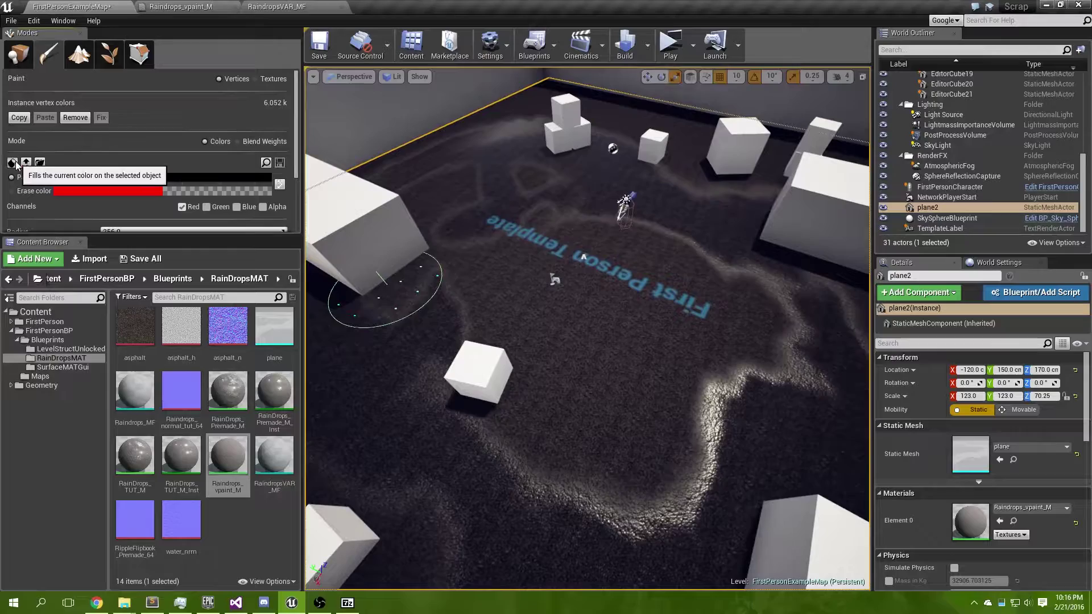
left_click(14, 163)
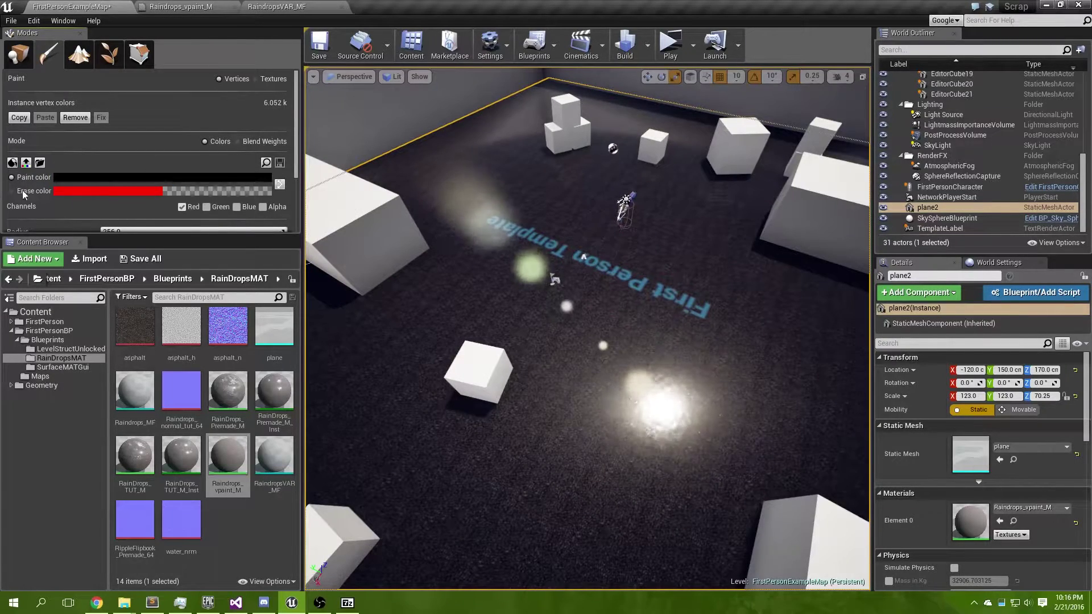
Set the paint color to full red (FF0000FF) and fill the floor plane with it.
left_click(136, 178)
left_click(264, 273)
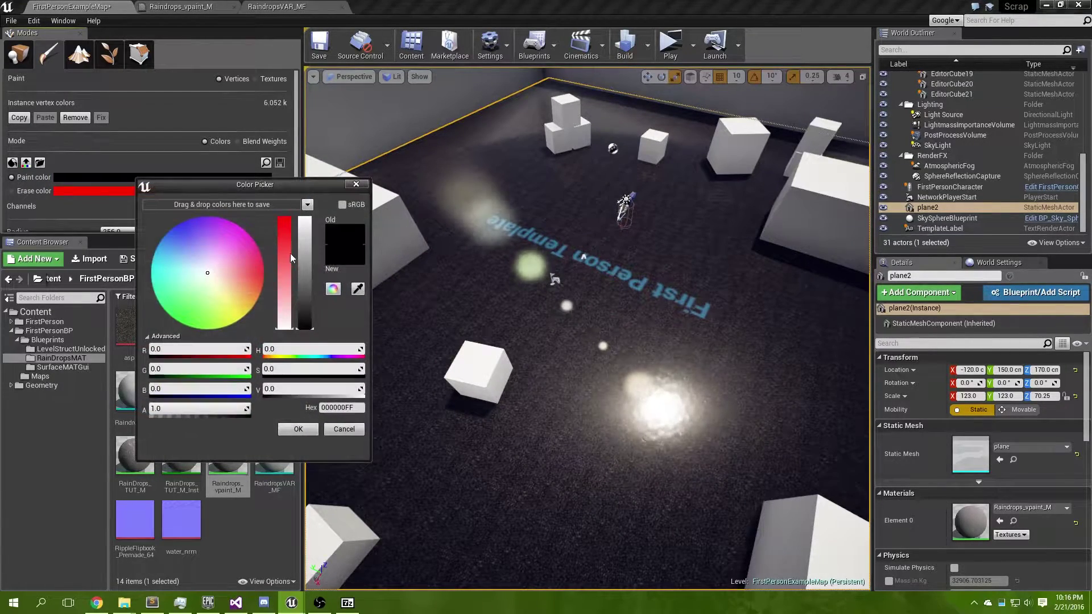
left_click_drag(298, 275, 298, 218)
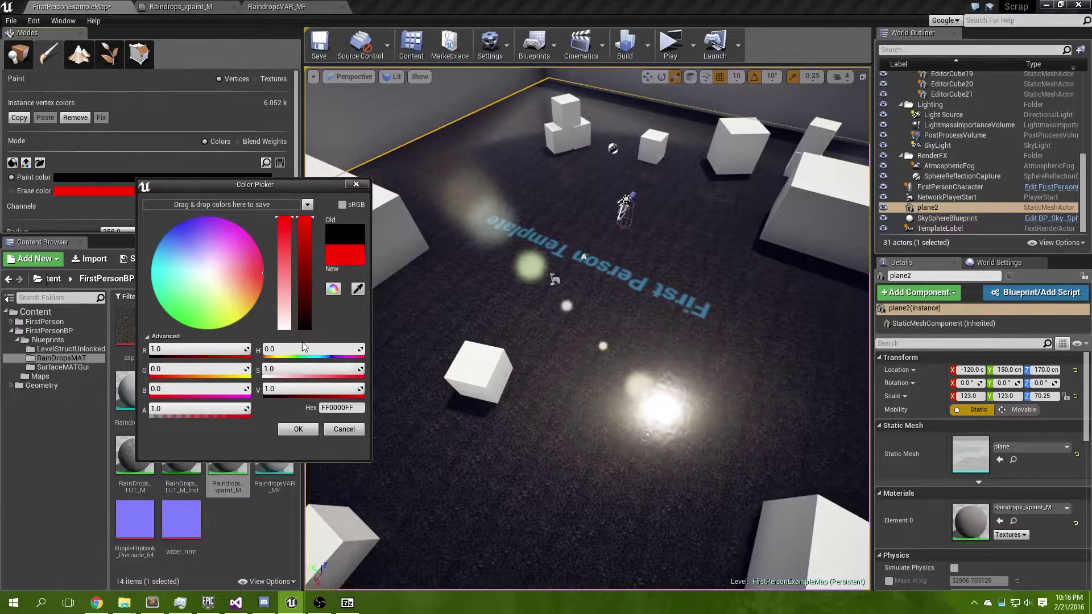
left_click(298, 429)
left_click(14, 165)
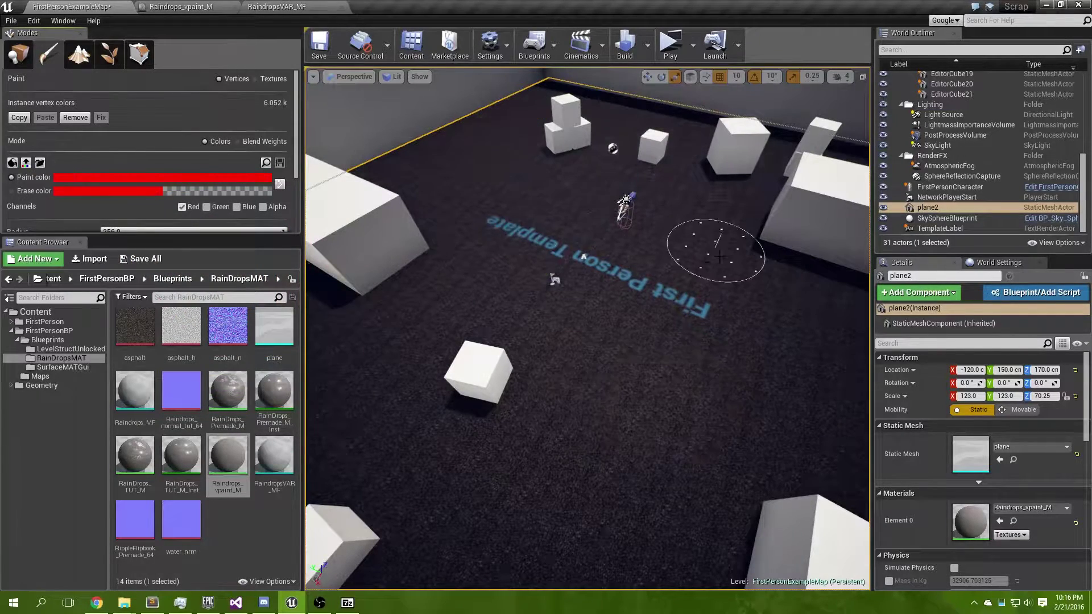
Set the paint color back to black.
right_click_drag(670, 307, 688, 271)
left_click(83, 180)
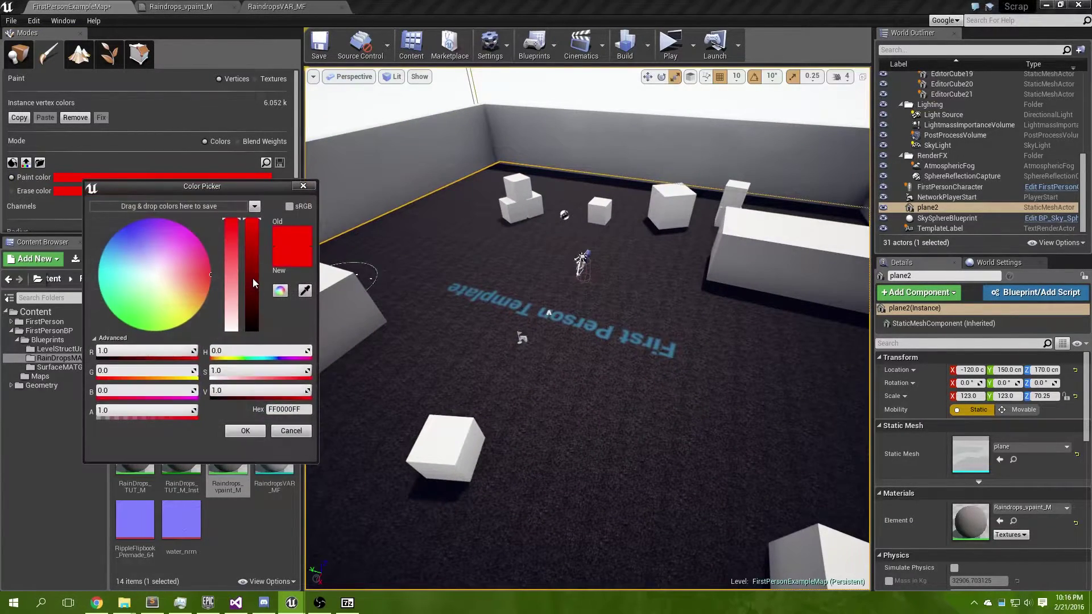
left_click_drag(252, 283, 250, 462)
left_click(247, 431)
Paint a small black puddle spot on the floor beside the First Person Template text.
mouse_move(433, 353)
right_mouse_down()
mouse_move(489, 350)
mouse_move(432, 344)
mouse_move(484, 341)
right_mouse_up()
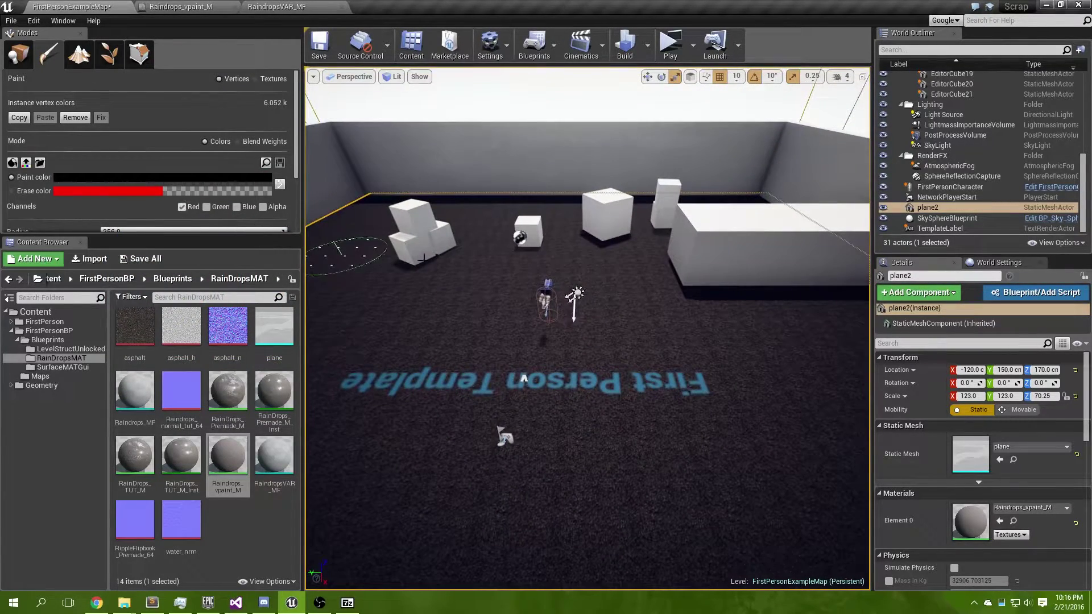
mouse_move(484, 284)
right_mouse_down()
mouse_move(443, 327)
mouse_move(452, 338)
right_mouse_up()
right_click_drag(563, 319, 575, 341)
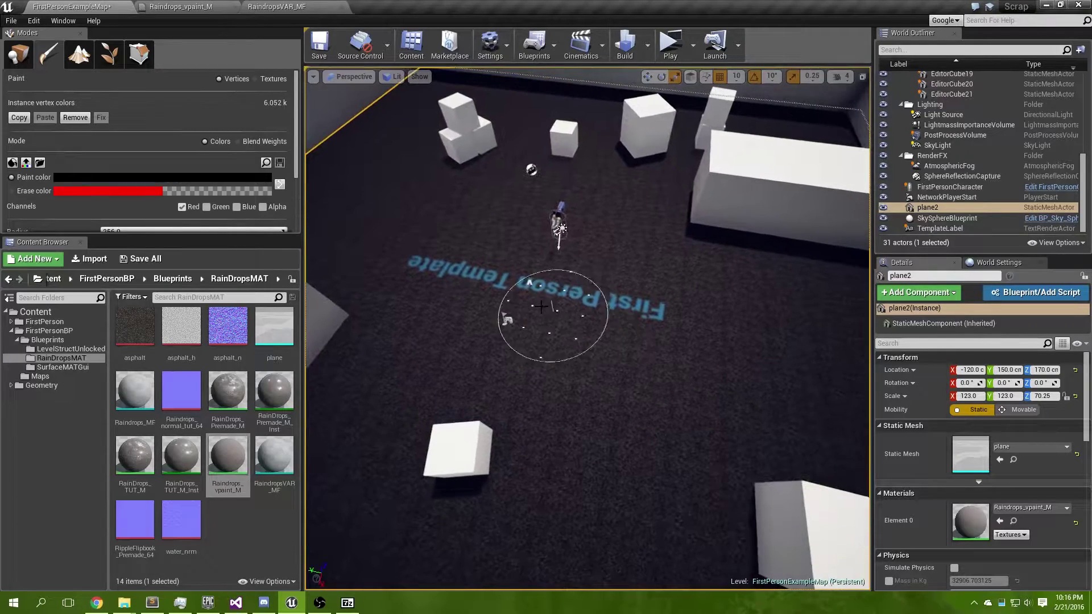
right_click_drag(510, 292, 554, 289)
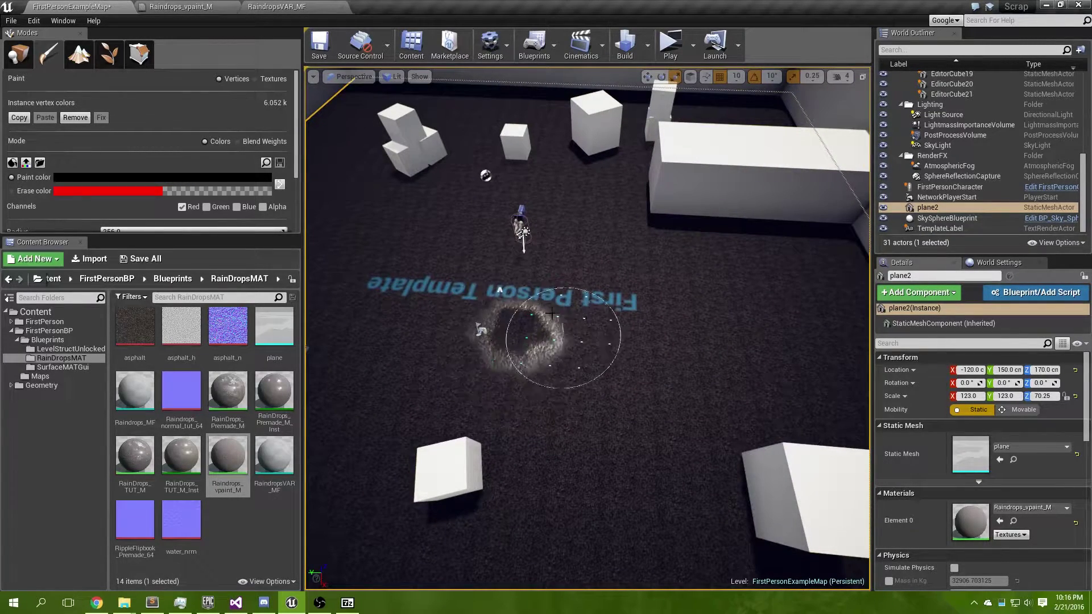
left_click_drag(564, 315, 561, 353)
Check the painted spot from several angles and extend it with further black strokes toward the open floor.
mouse_move(562, 353)
right_mouse_down()
mouse_move(529, 381)
mouse_move(543, 387)
mouse_move(560, 373)
mouse_move(561, 333)
right_mouse_up()
key("w")
key("s")
key("s")
mouse_move(705, 323)
right_mouse_down()
mouse_move(654, 301)
mouse_move(691, 304)
mouse_move(686, 315)
mouse_move(700, 318)
right_mouse_up()
key("w")
key("s")
right_click_drag(585, 341, 582, 343)
left_click_drag(580, 343, 534, 349)
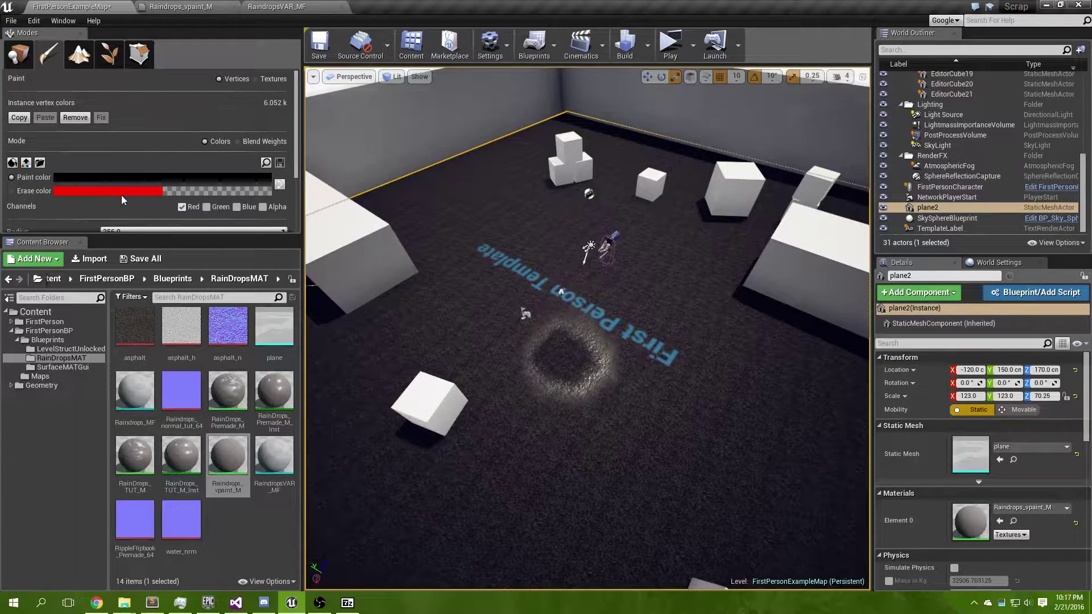
mouse_move(554, 346)
left_mouse_down()
mouse_move(571, 353)
mouse_move(563, 328)
mouse_move(565, 365)
mouse_move(580, 366)
mouse_move(565, 390)
mouse_move(542, 370)
mouse_move(566, 385)
left_mouse_up()
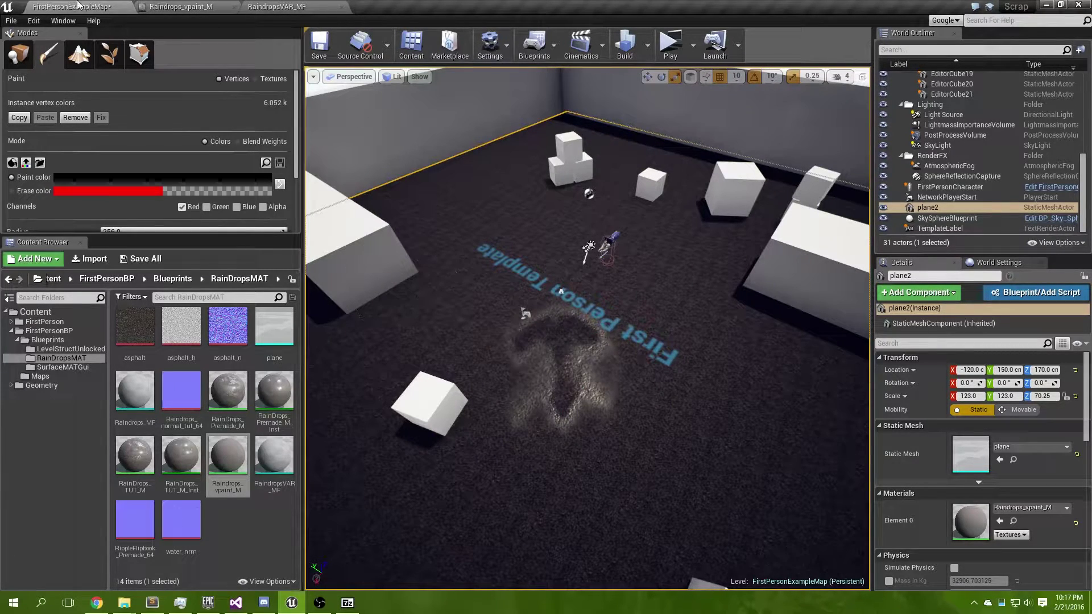
Leave mesh painting for placement mode and deselect the floor plane.
left_click(18, 55)
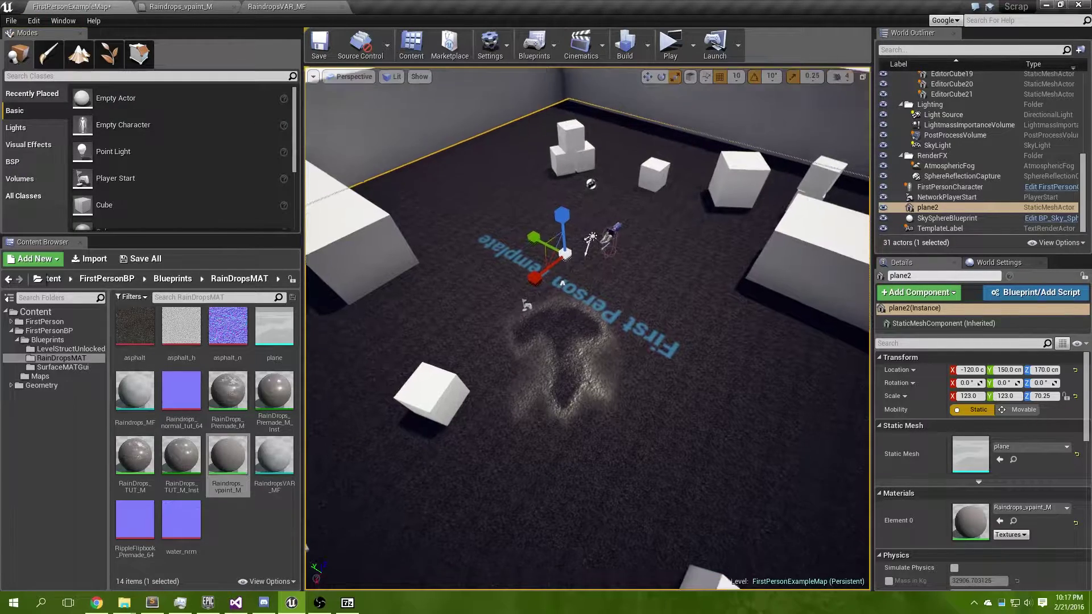
right_click_drag(588, 328, 603, 329)
key("Escape")
Open the RaindropsVAR_MF material function and survey its three comment groups.
left_click(283, 8)
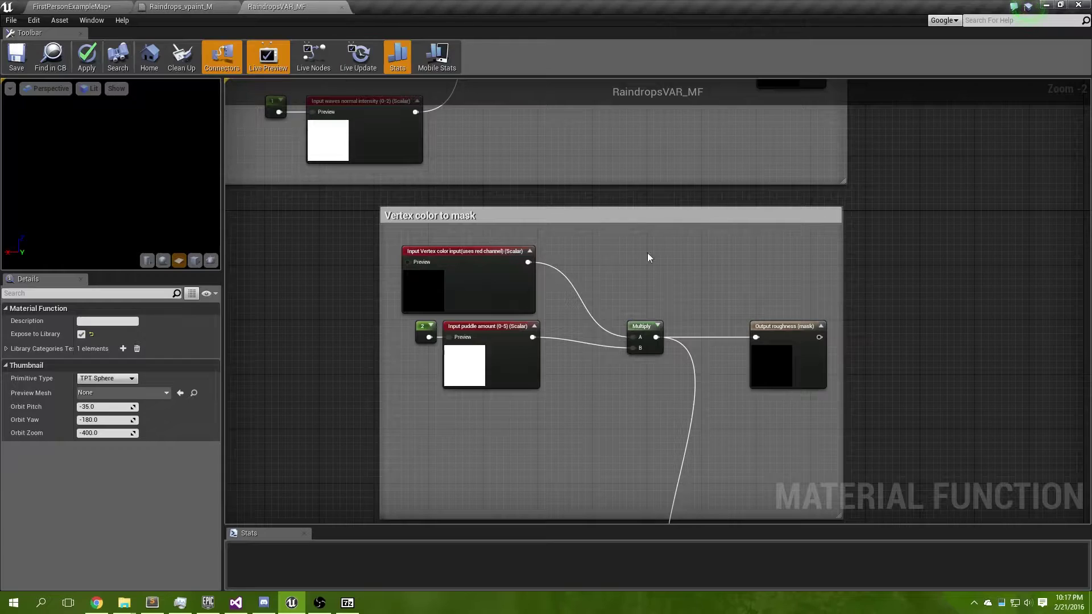
scroll(647, 257, "down", 4)
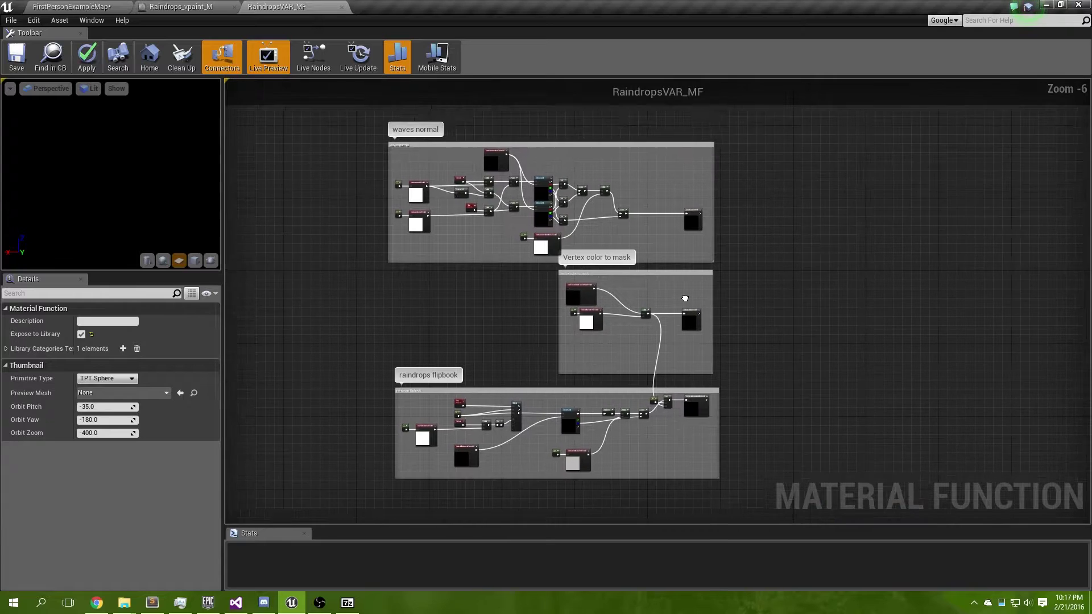
left_click_drag(756, 487, 335, 110)
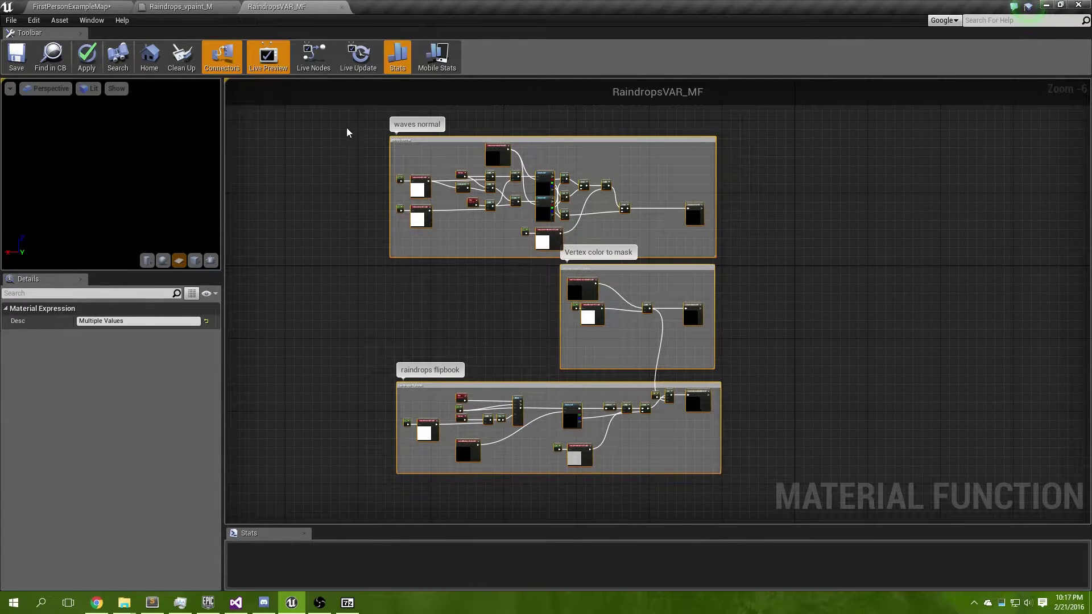
left_click(349, 129)
scroll(558, 291, "up", 4)
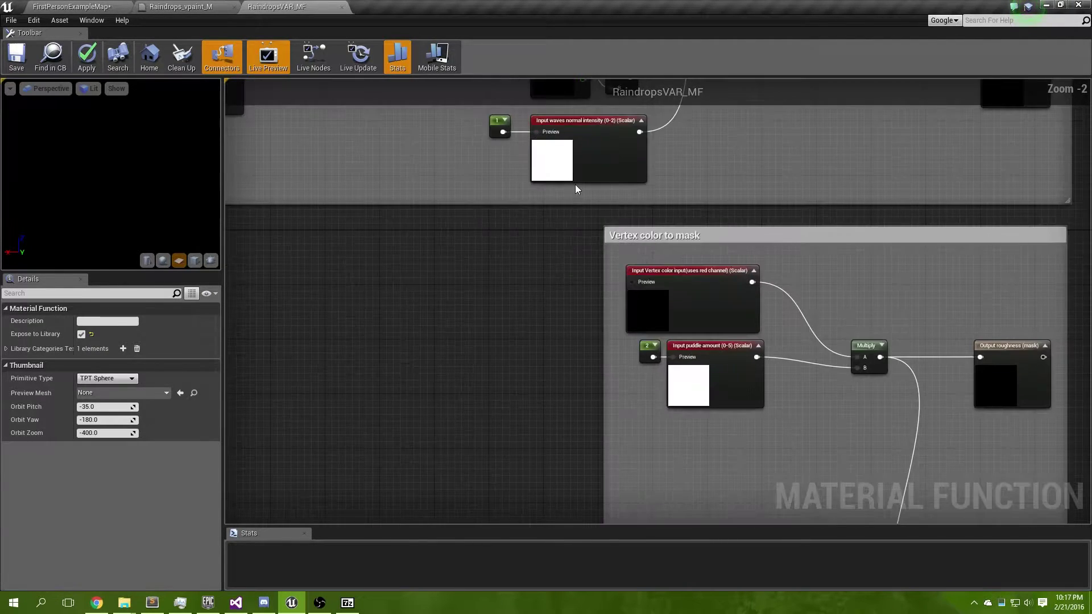
Examine the node networks of the waves normal and raindrops flipbook groups.
right_click_drag(575, 185, 553, 357)
right_click_drag(423, 282, 514, 394)
right_click_drag(494, 433, 487, 98)
right_click_drag(513, 380, 544, 48)
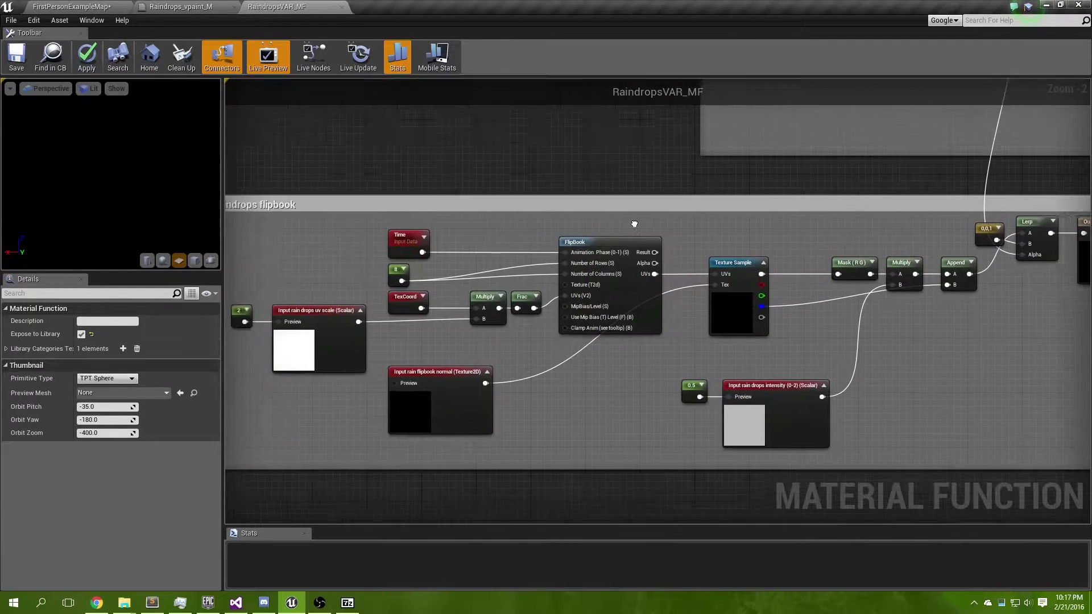
right_click_drag(487, 318, 572, 317)
right_click_drag(782, 372, 721, 381)
right_click_drag(296, 426, 233, 435)
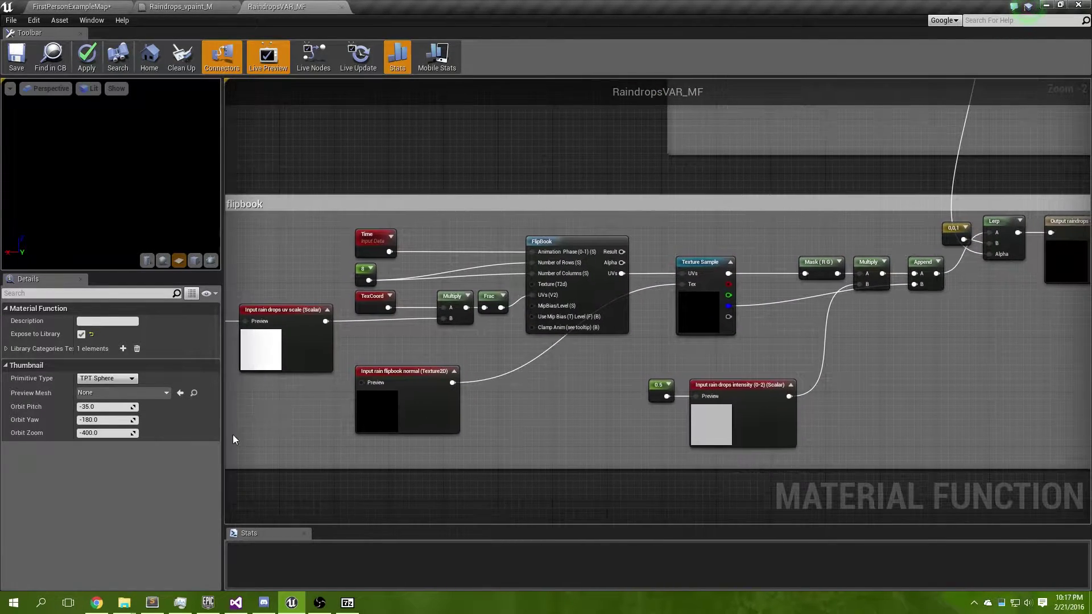
right_click_drag(725, 331, 597, 380)
Examine how the Vertex color to mask group relates to the waves normal and raindrops flipbook groups.
scroll(674, 378, "down", 3)
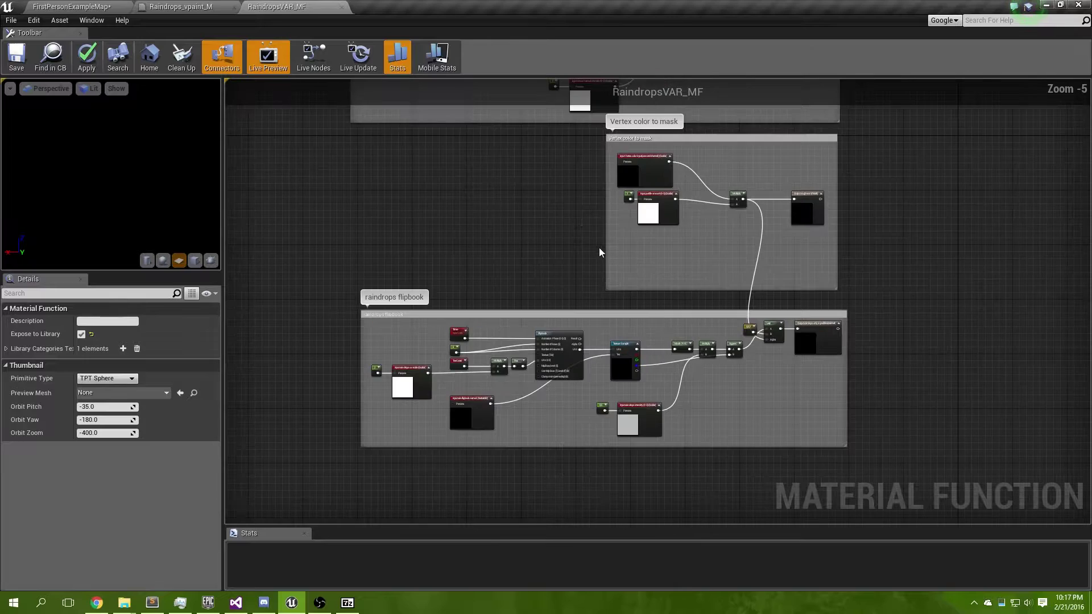
right_click_drag(574, 150, 536, 355)
right_click_drag(441, 408, 431, 246)
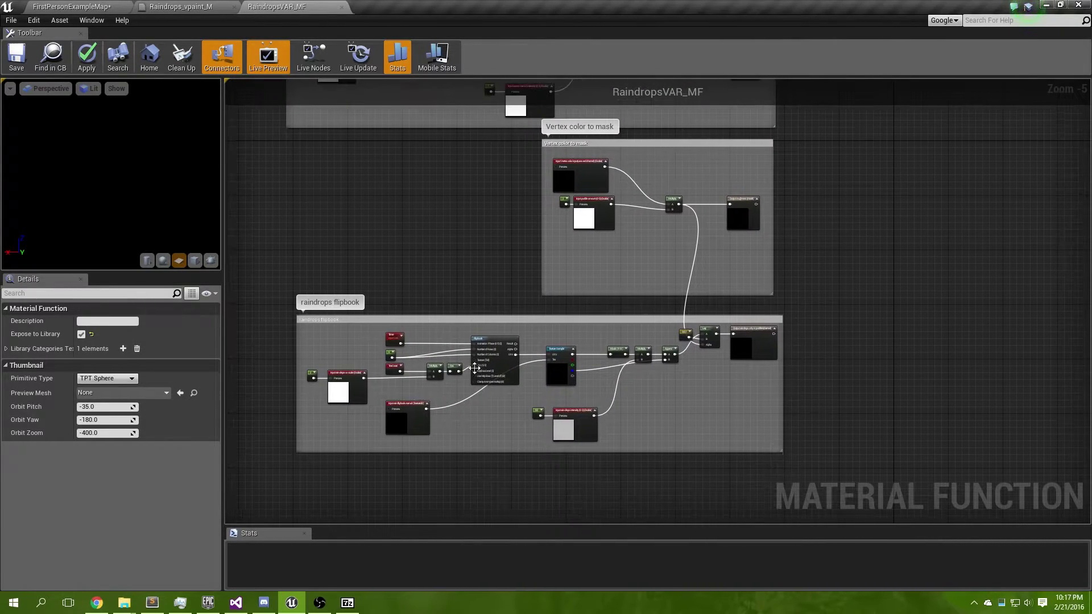
right_click_drag(475, 368, 502, 315)
right_click_drag(540, 223, 533, 270)
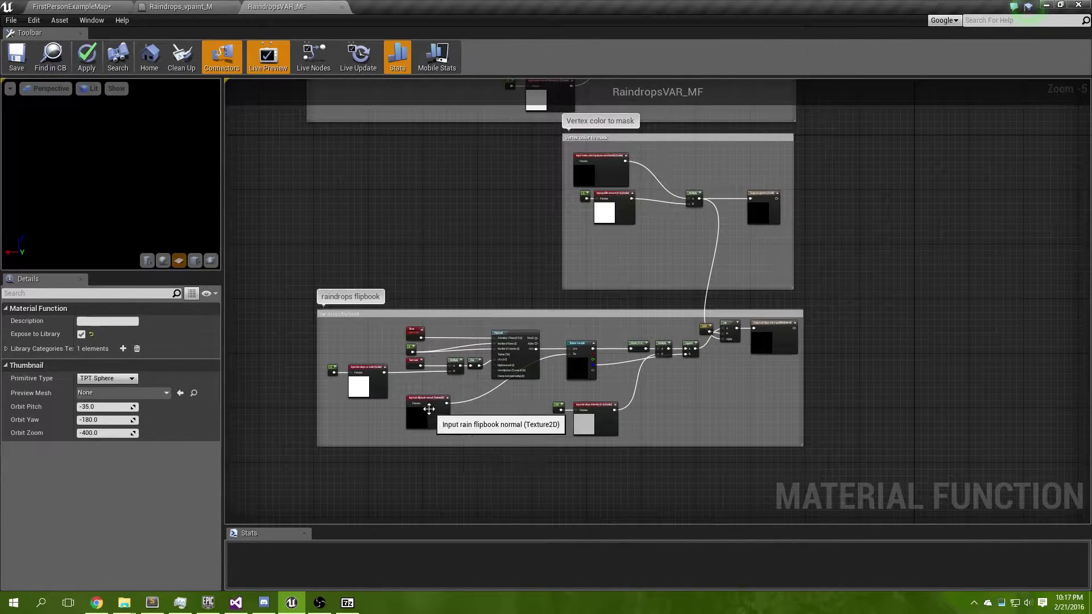
scroll(424, 404, "up", 3)
right_click_drag(561, 428, 490, 413)
right_click_drag(527, 244, 532, 520)
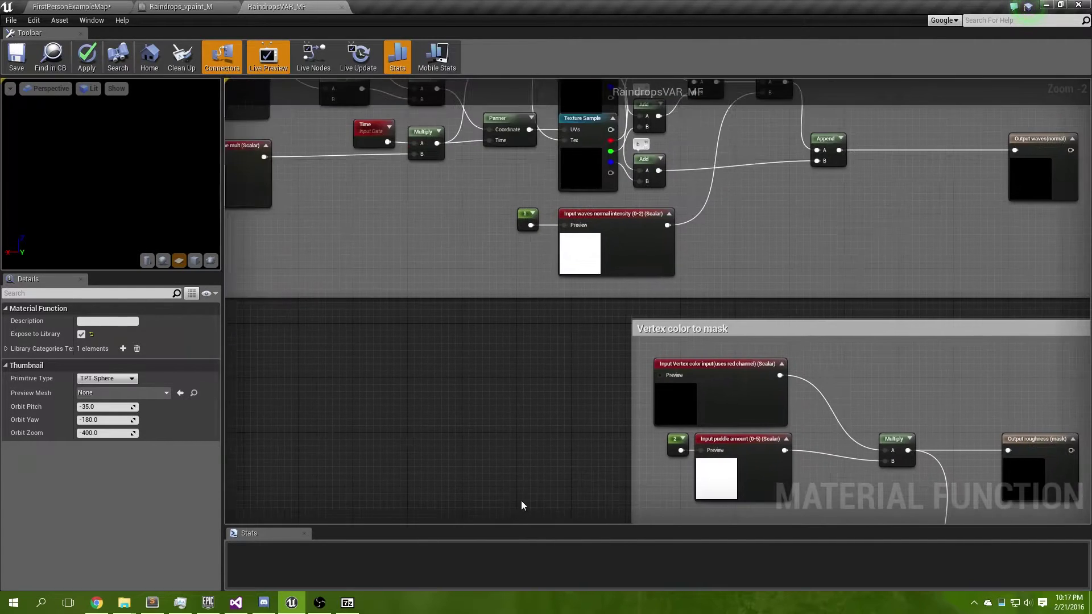
right_click_drag(503, 302, 705, 468)
right_click_drag(701, 413, 381, 248)
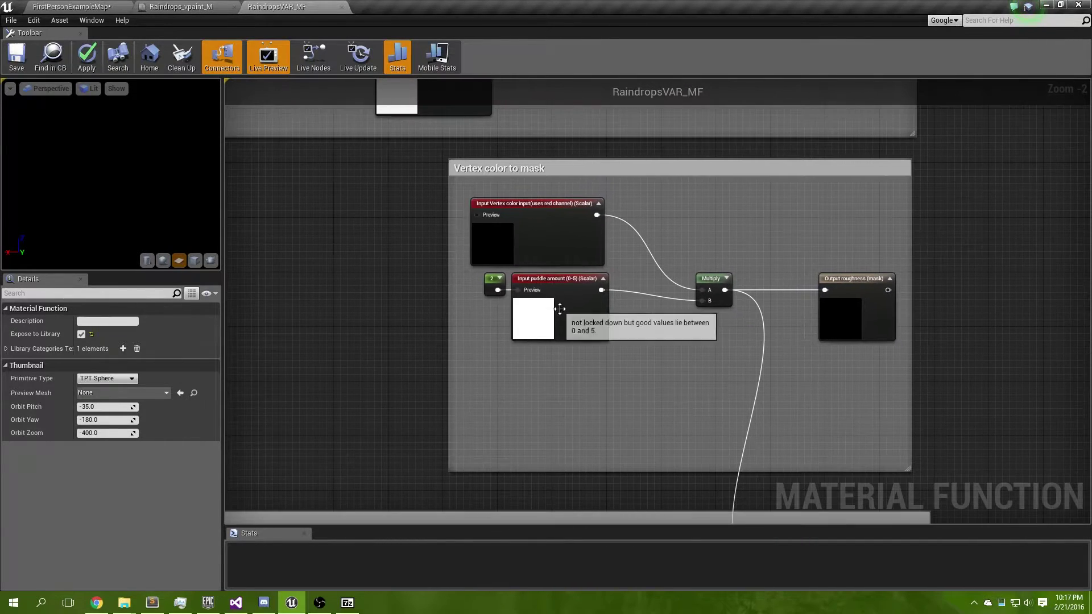
scroll(683, 370, "down", 1)
mouse_move(683, 371)
right_mouse_down()
mouse_move(710, 394)
mouse_move(843, 383)
mouse_move(696, 374)
right_mouse_up()
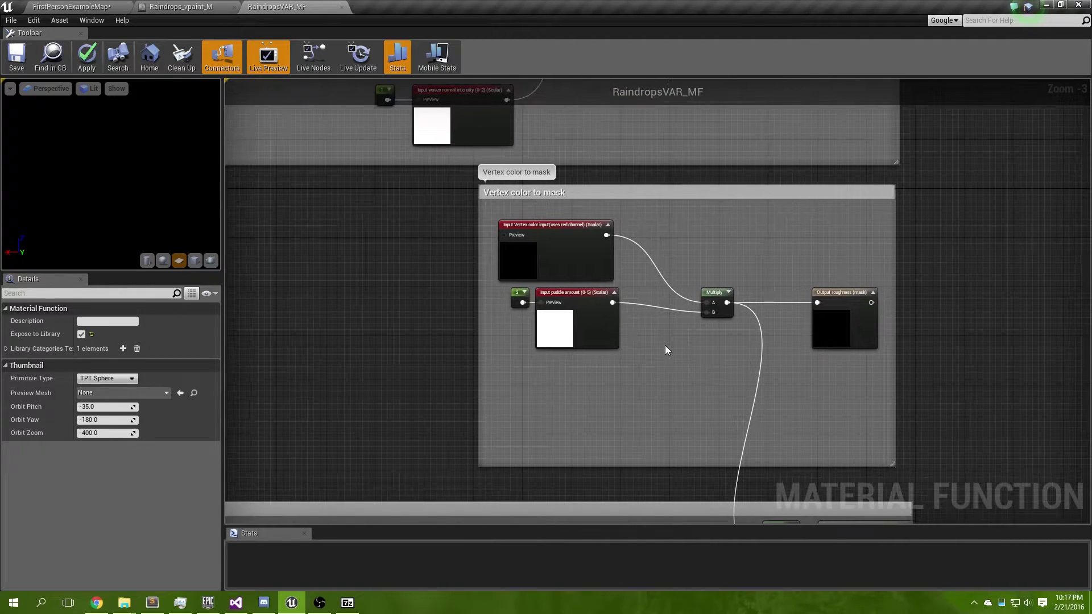
Inspect the settings of the vertex color input node and its connection to the Multiply node.
left_click(558, 251)
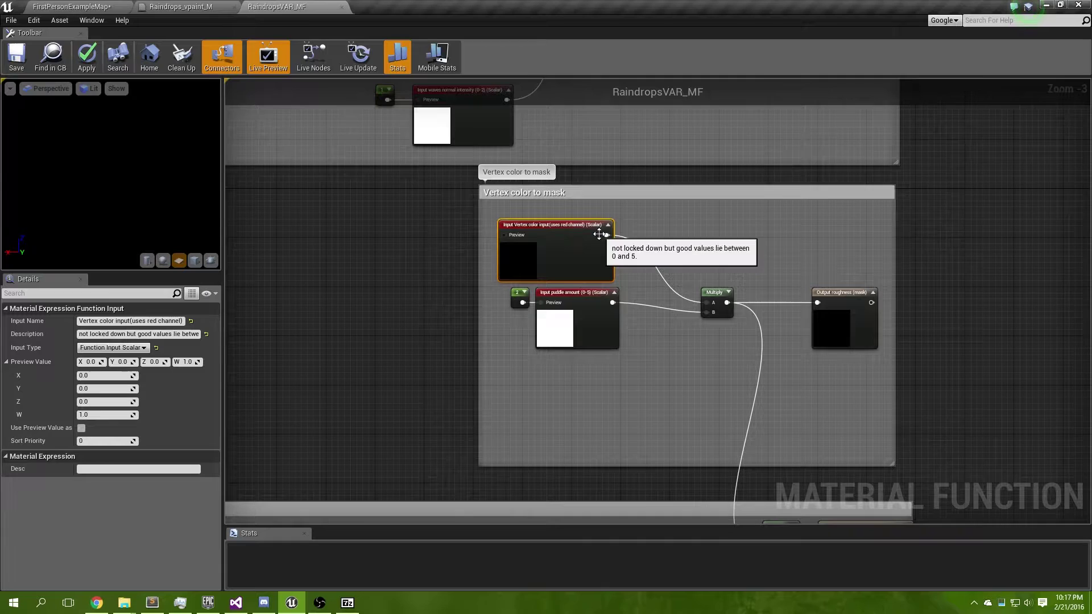
right_click_drag(743, 316, 785, 349)
left_click_drag(785, 349, 653, 251)
right_click_drag(776, 317, 665, 334)
left_click(664, 334)
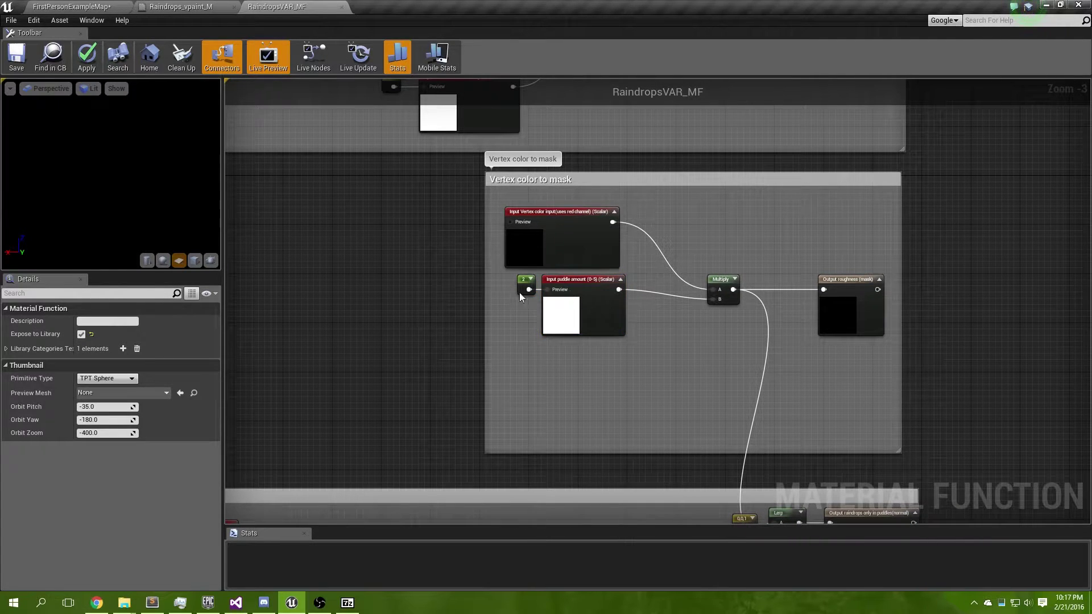
Inspect the puddle amount (0-5) input node and the constant that feeds it.
mouse_move(567, 306)
left_click(589, 320)
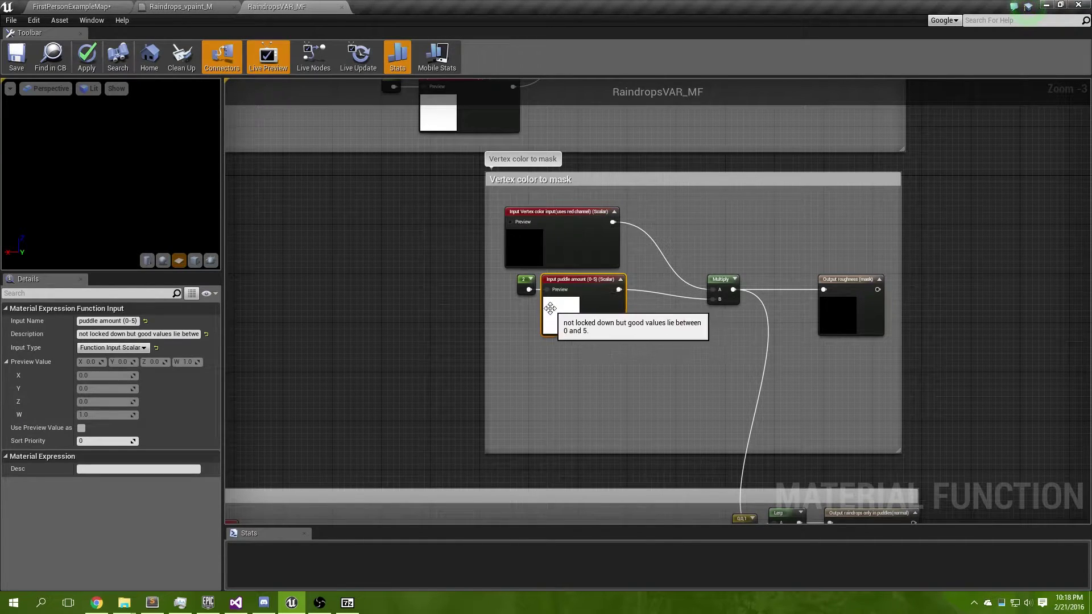
left_click(382, 275)
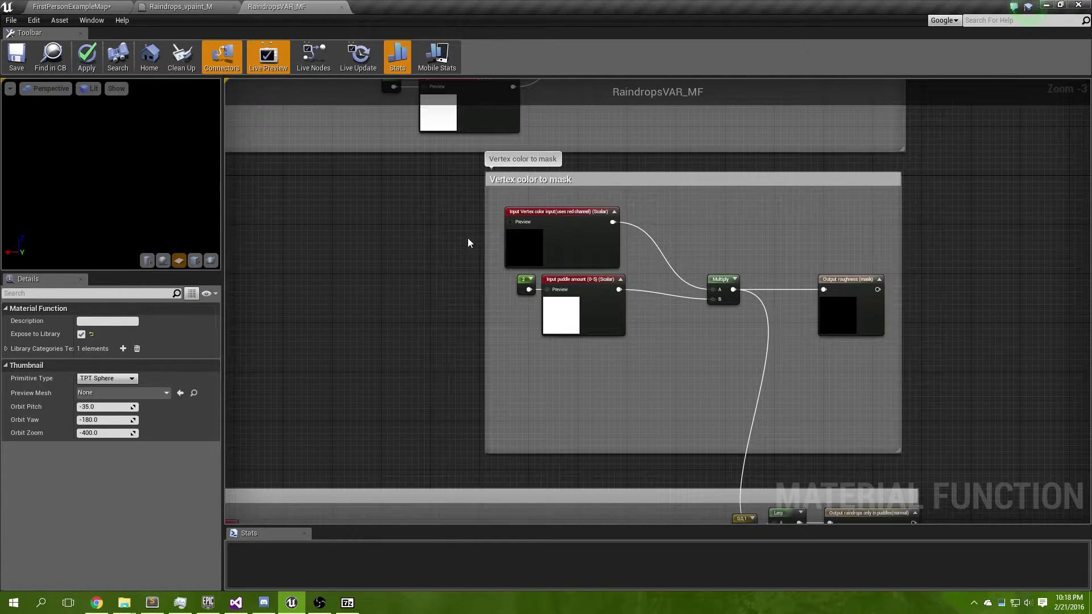
right_click_drag(345, 257, 396, 306)
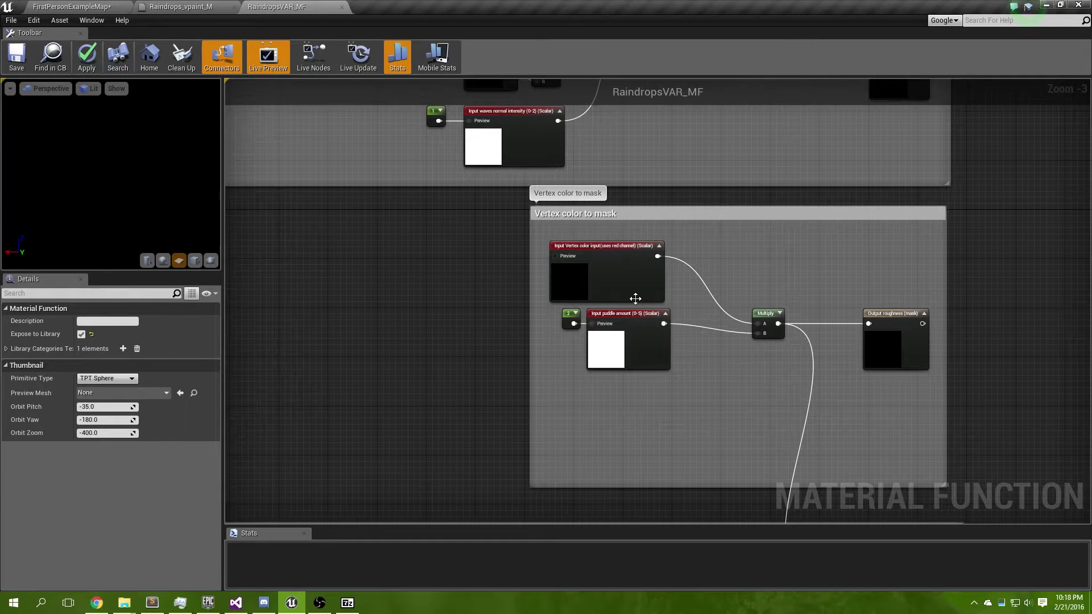
left_click(563, 319)
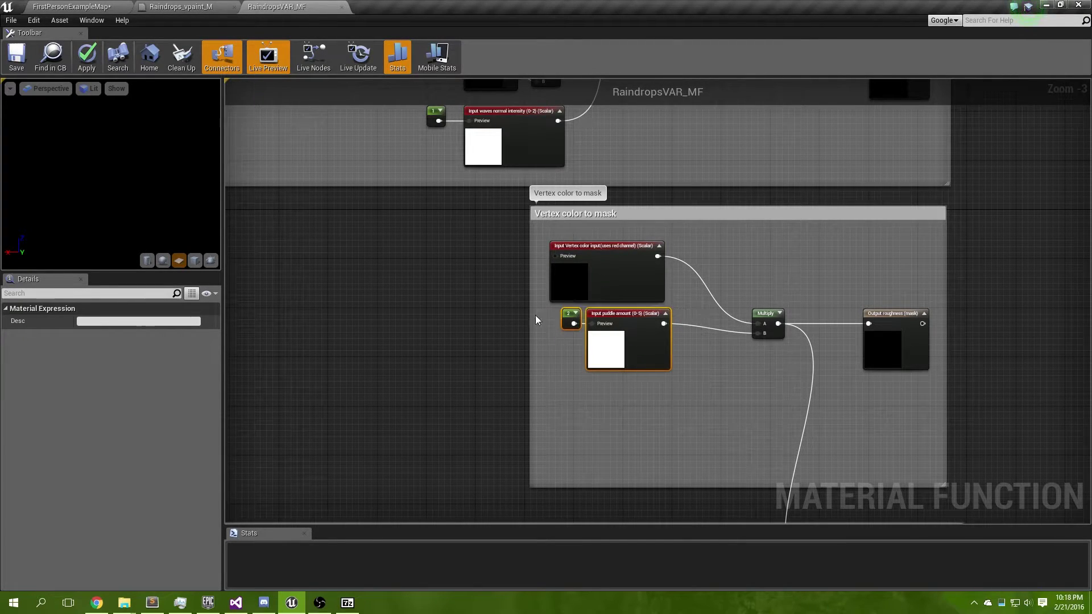
Switch to the Raindrops_vpaint_M material and look over the nodes surrounding the RaindropsVAR_MF function.
left_click(341, 289)
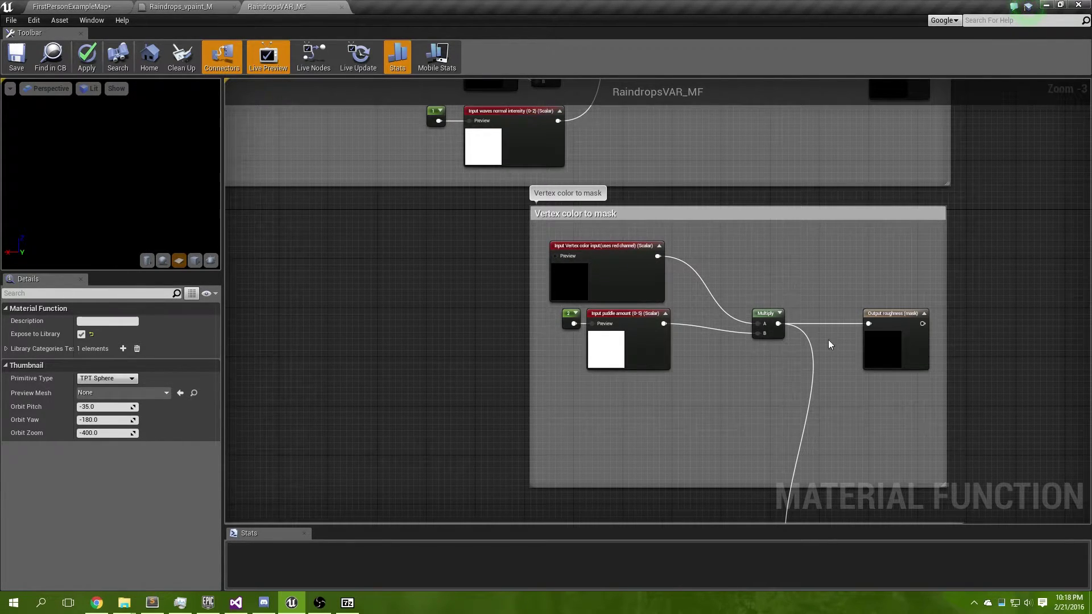
right_click_drag(993, 280, 980, 283)
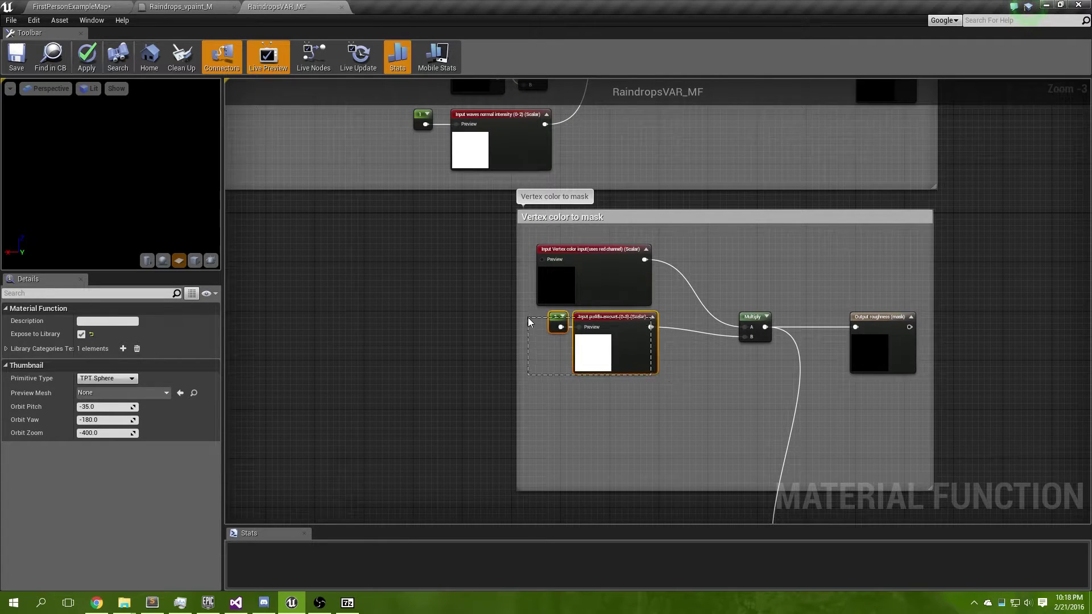
left_click(168, 7)
right_click_drag(563, 183, 618, 209)
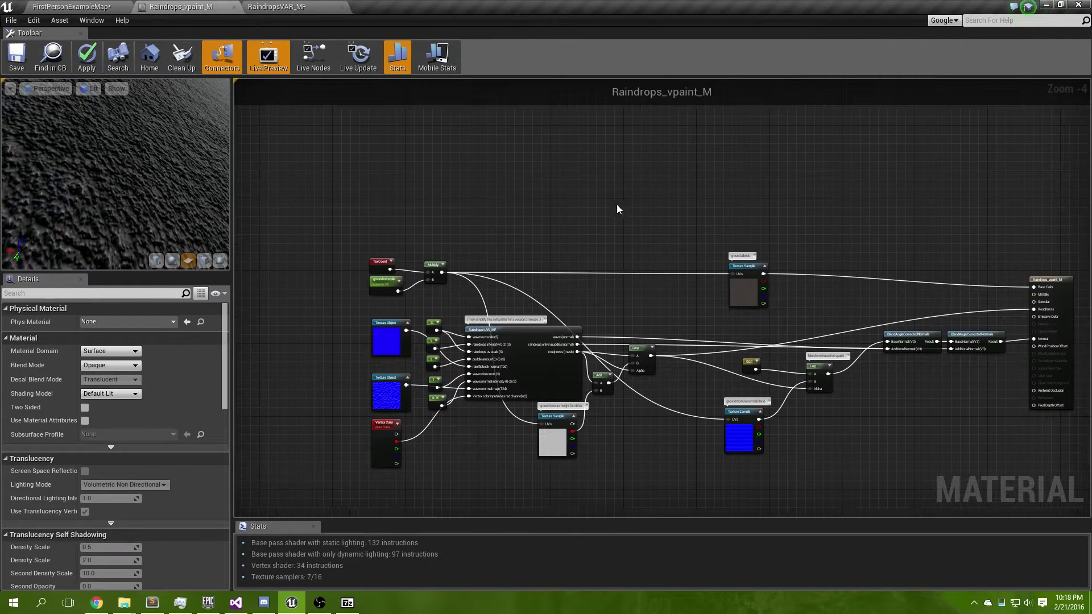
right_click_drag(659, 267, 580, 213)
right_click_drag(447, 298, 504, 292)
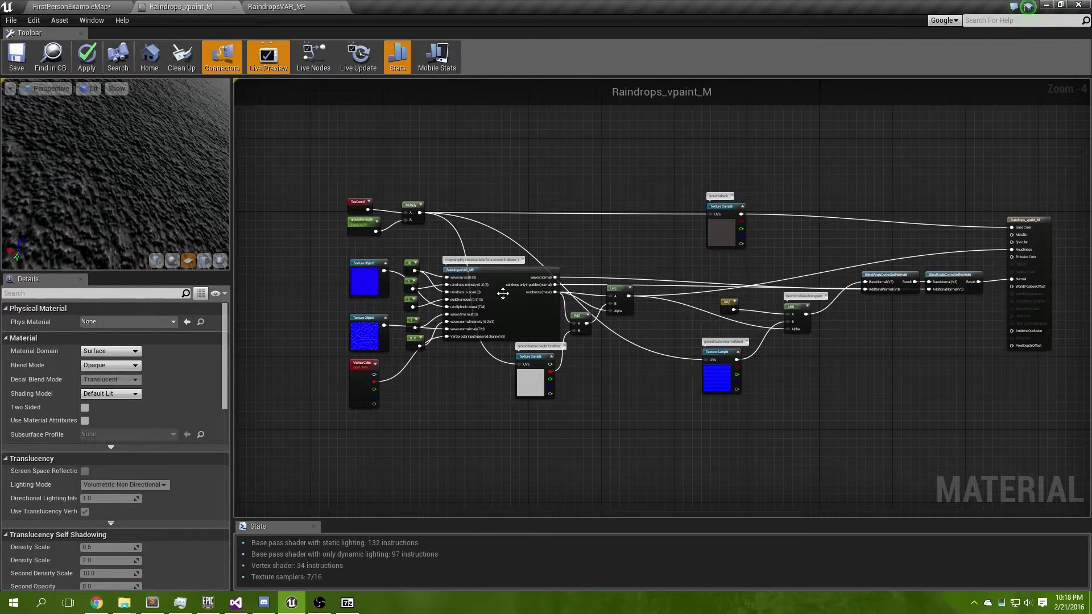
scroll(436, 381, "up", 2)
Inspect the constant nodes that feed the scale, intensity and puddle amount inputs of RaindropsVAR_MF.
left_click_drag(343, 384, 430, 362)
right_click_drag(425, 336, 406, 395)
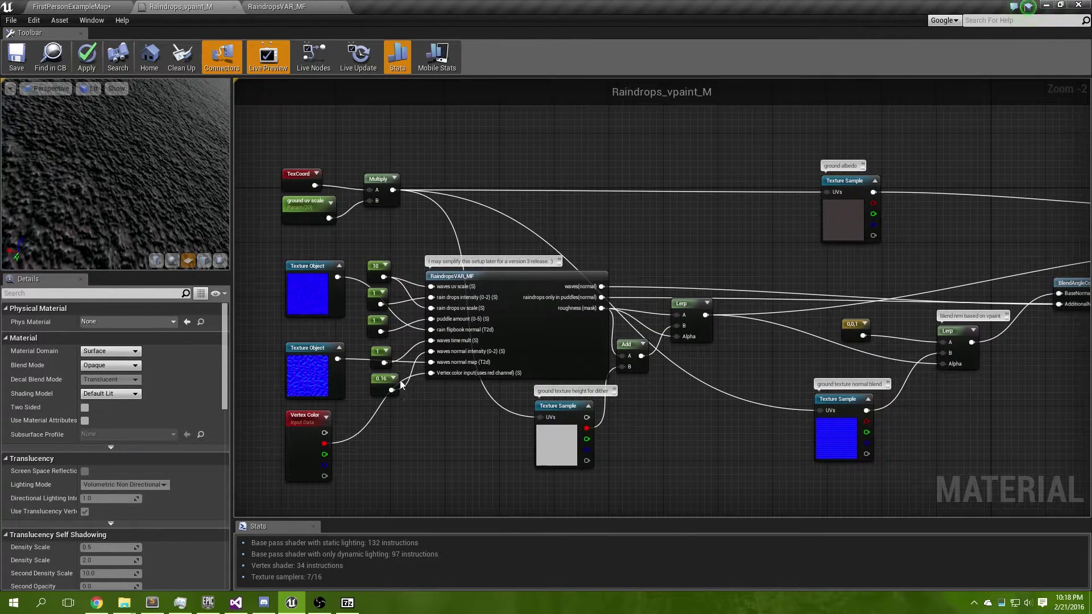
left_click_drag(404, 419, 368, 294)
left_click(381, 241)
Inspect the texture settings of the two Texture Object nodes feeding the RaindropsVAR_MF function.
left_click_drag(338, 256, 299, 386)
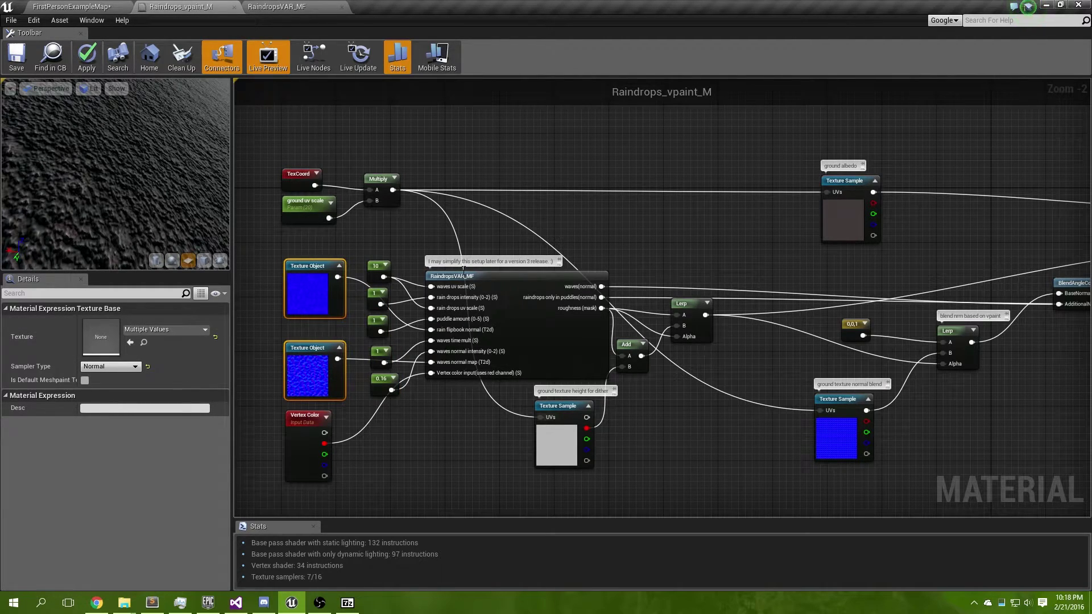
left_click(488, 248)
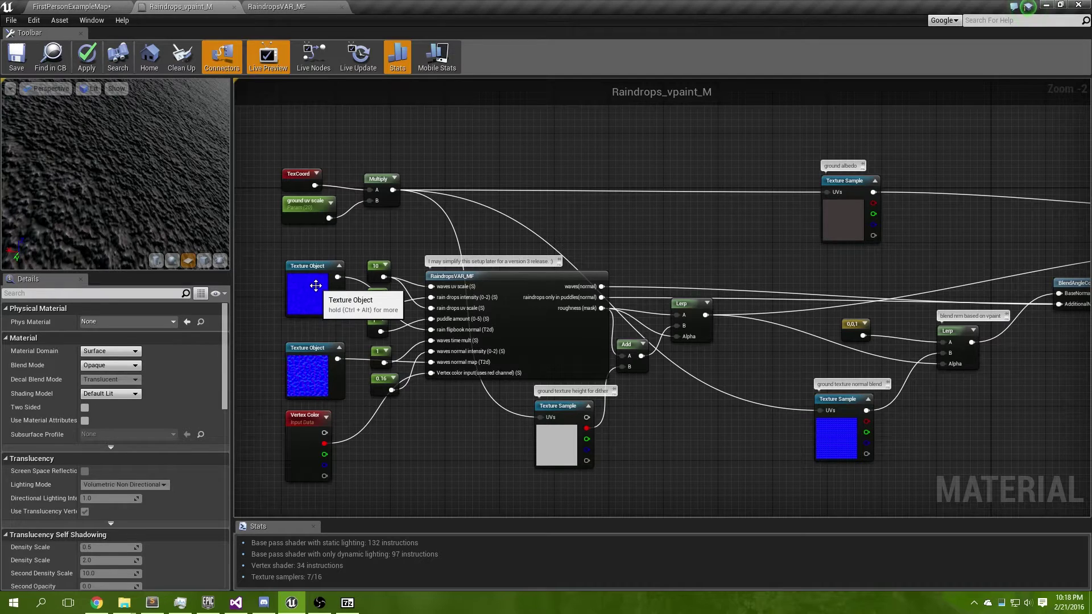
left_click(327, 304)
left_click(311, 373)
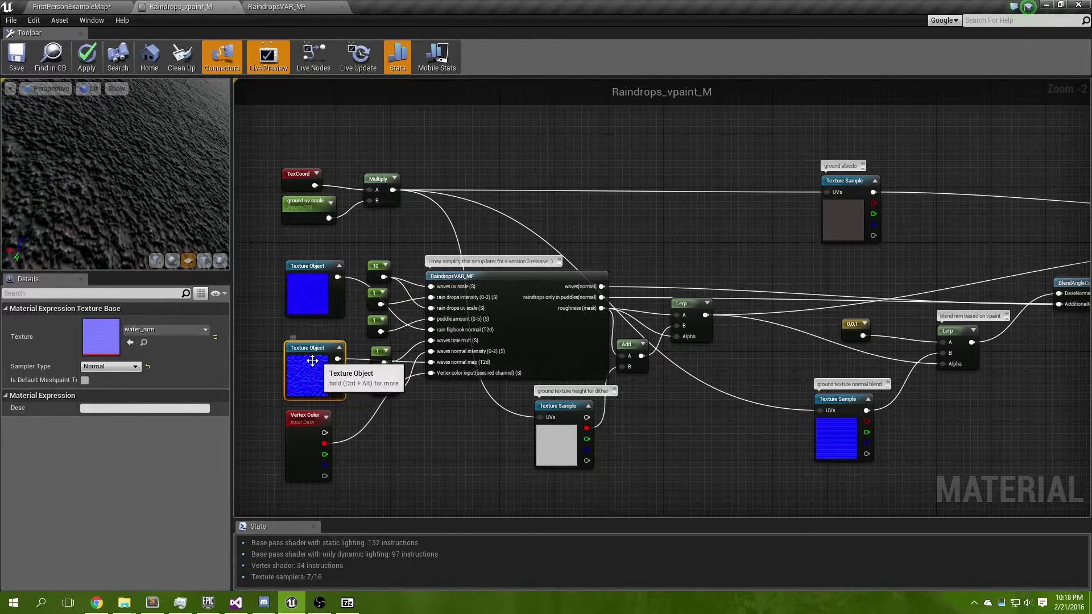
left_click(267, 333)
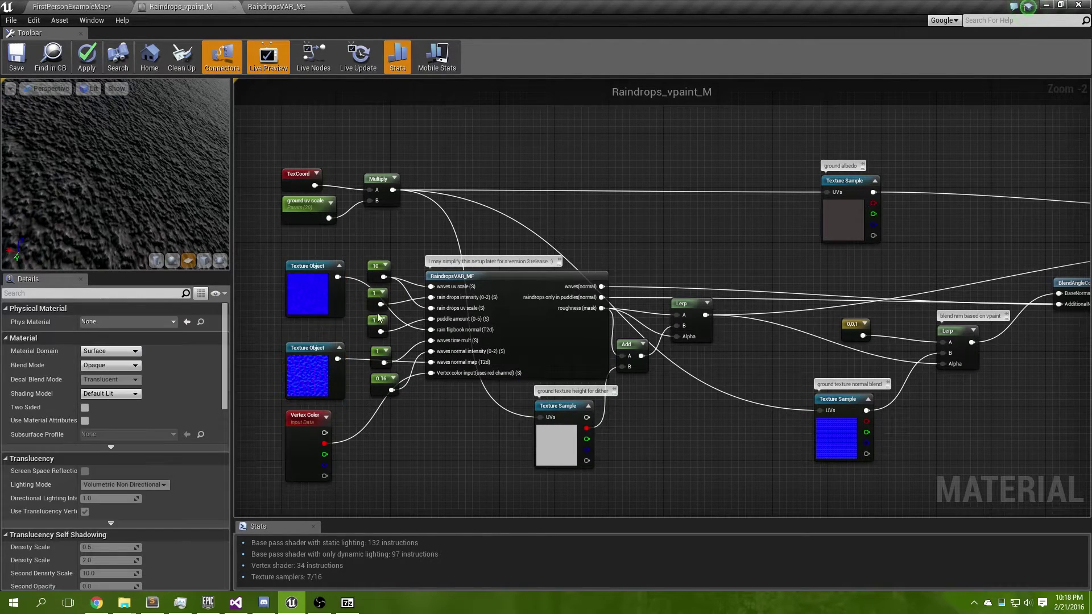
Inspect the ground albedo texture sample and trace its connection to the material's Base Color.
right_click_drag(476, 333, 494, 375)
right_click_drag(466, 251, 458, 255)
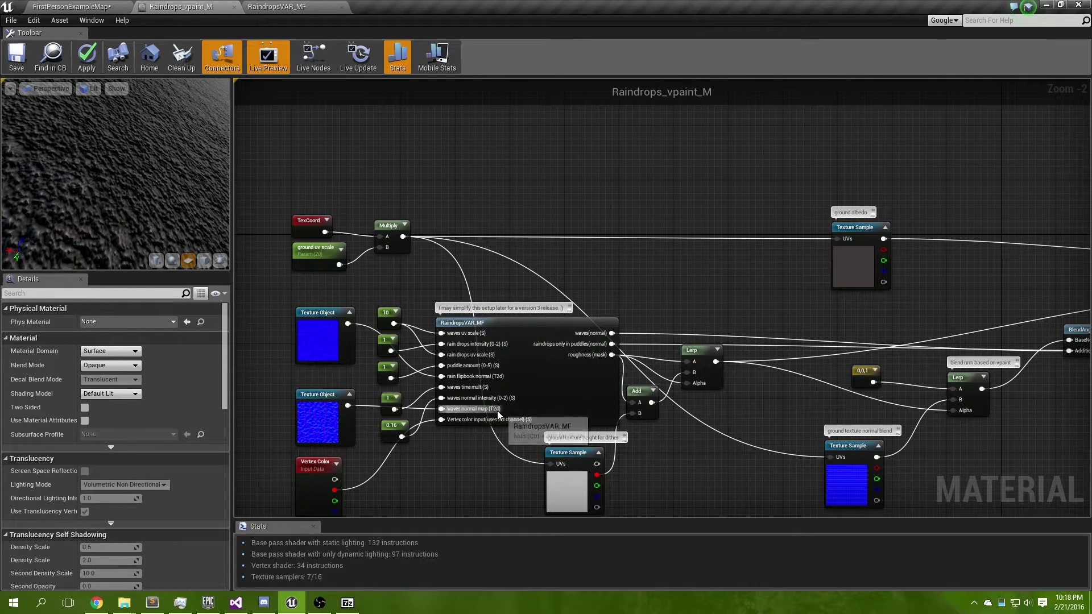
right_click_drag(659, 272, 609, 256)
right_click_drag(728, 277, 600, 245)
left_click(637, 231)
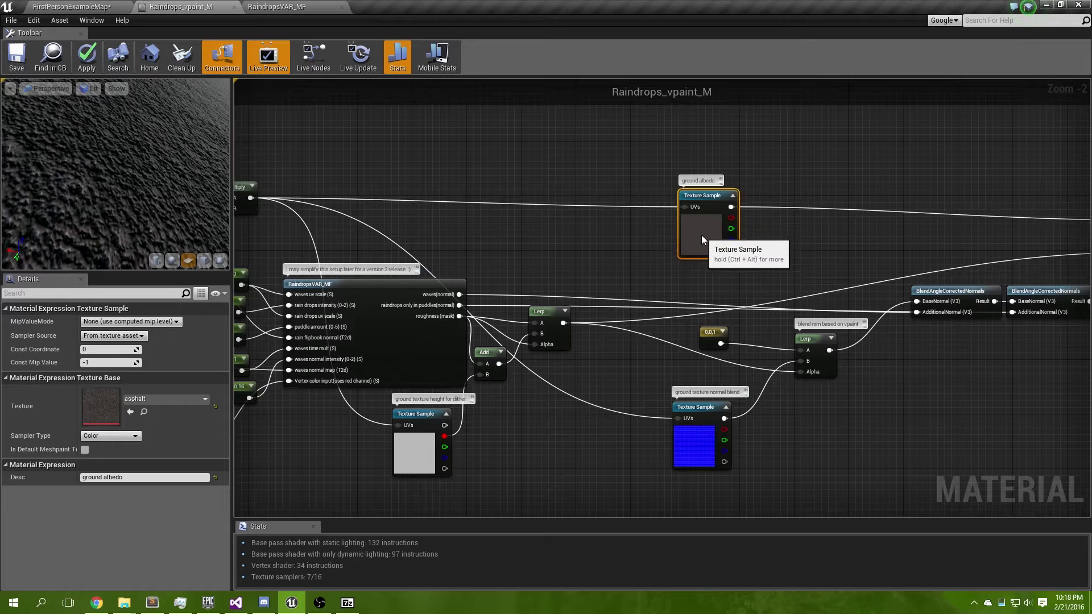
left_click(628, 234)
right_click_drag(500, 281, 387, 299)
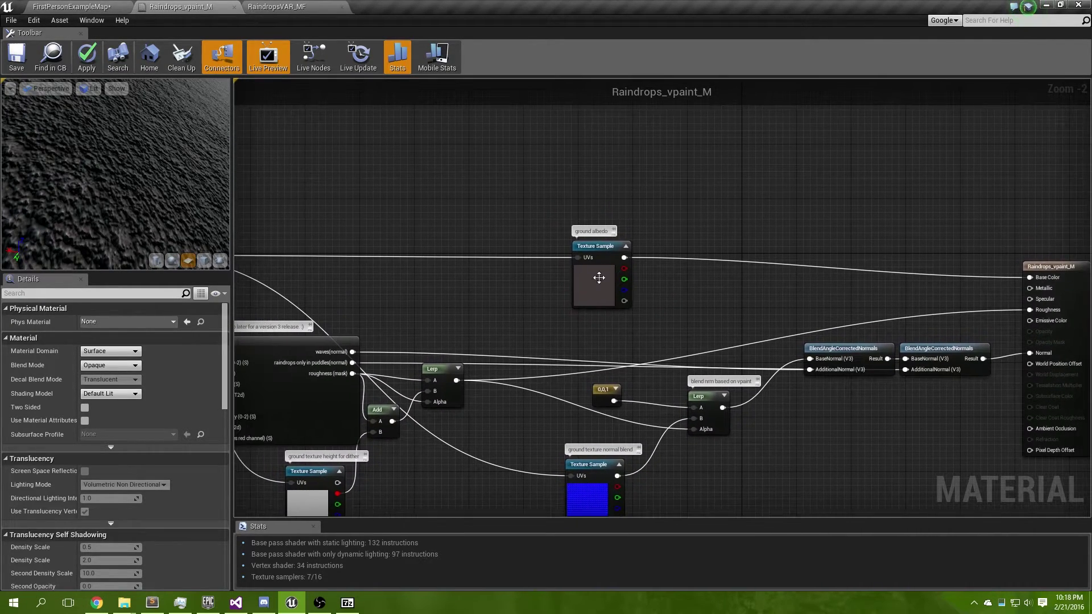
right_click_drag(545, 311, 597, 270)
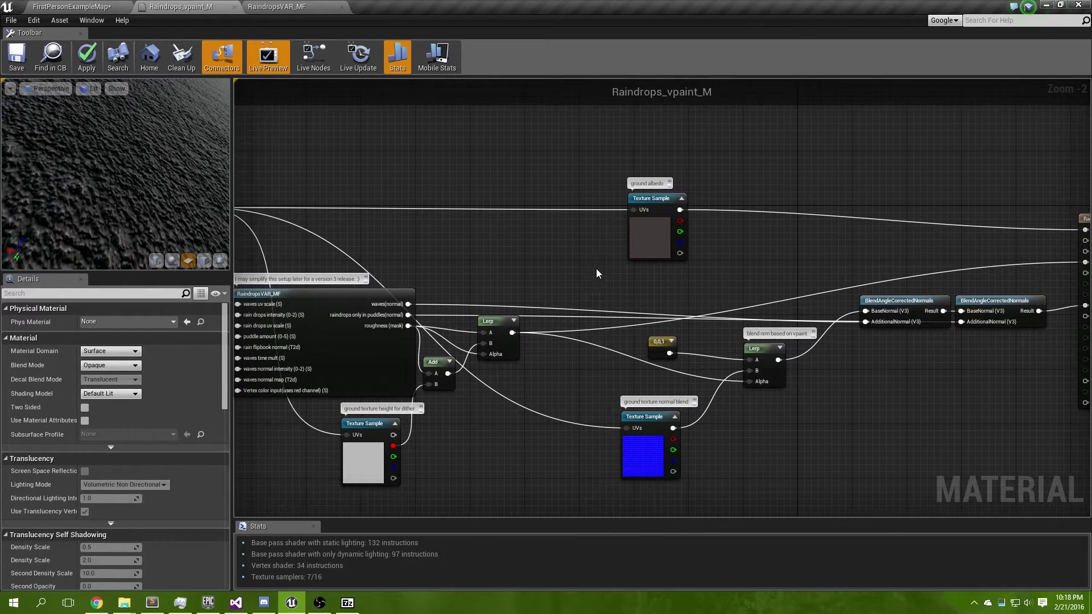
Inspect the ground texture normal blend sample and its link to the neighbouring Lerp node.
left_click_drag(602, 271, 737, 165)
right_click_drag(748, 250, 856, 162)
left_click_drag(700, 407, 814, 305)
right_click_drag(886, 315, 862, 333)
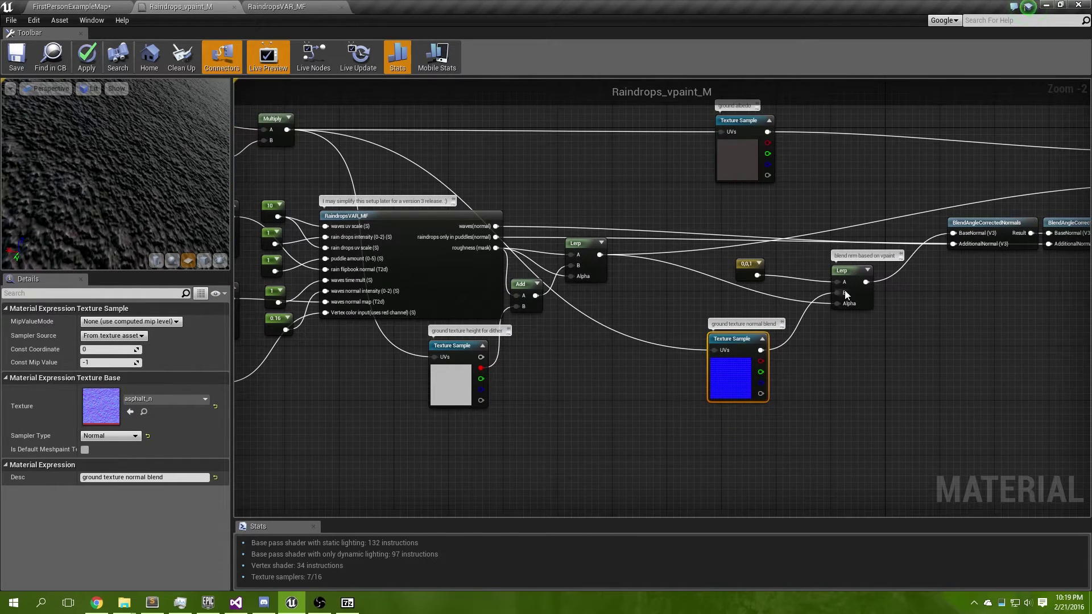
Inspect the ground texture height for dither sample and its connection to the Add node.
right_click_drag(488, 418, 561, 397)
left_click_drag(549, 409, 497, 328)
right_click_drag(655, 360, 626, 395)
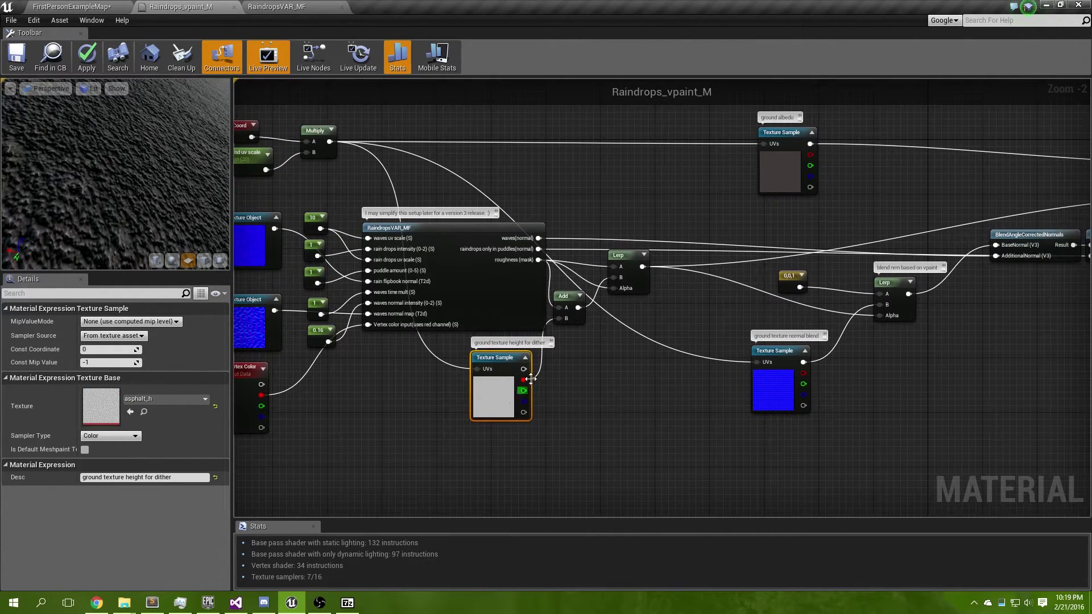
left_click(551, 378)
Inspect the 0,0,1 constant and the Lerp node that blends the normal based on vertex paint.
right_click_drag(682, 369, 544, 403)
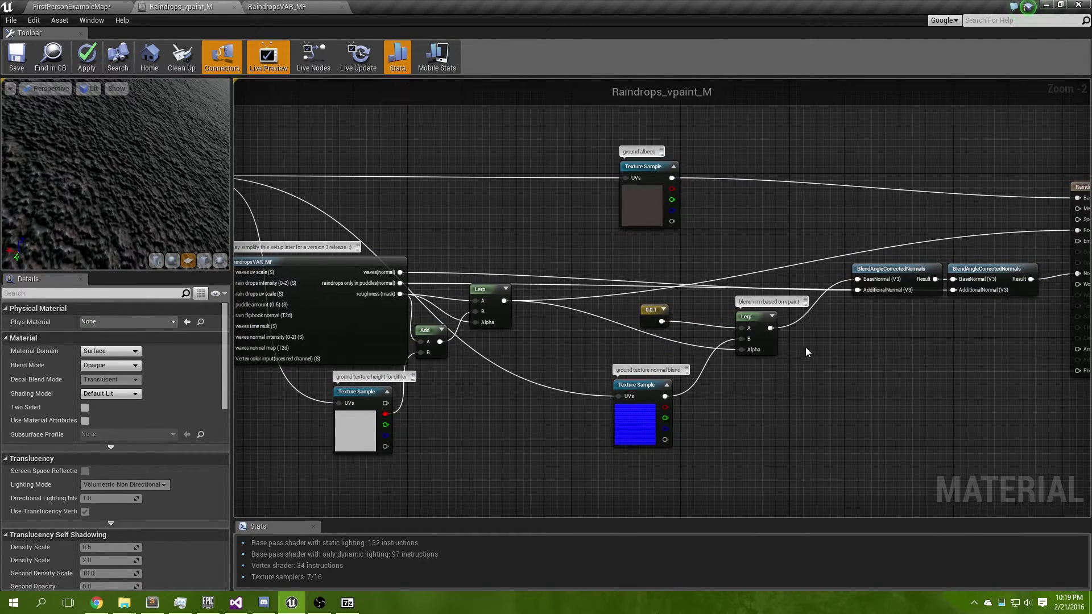
left_click_drag(799, 343, 645, 297)
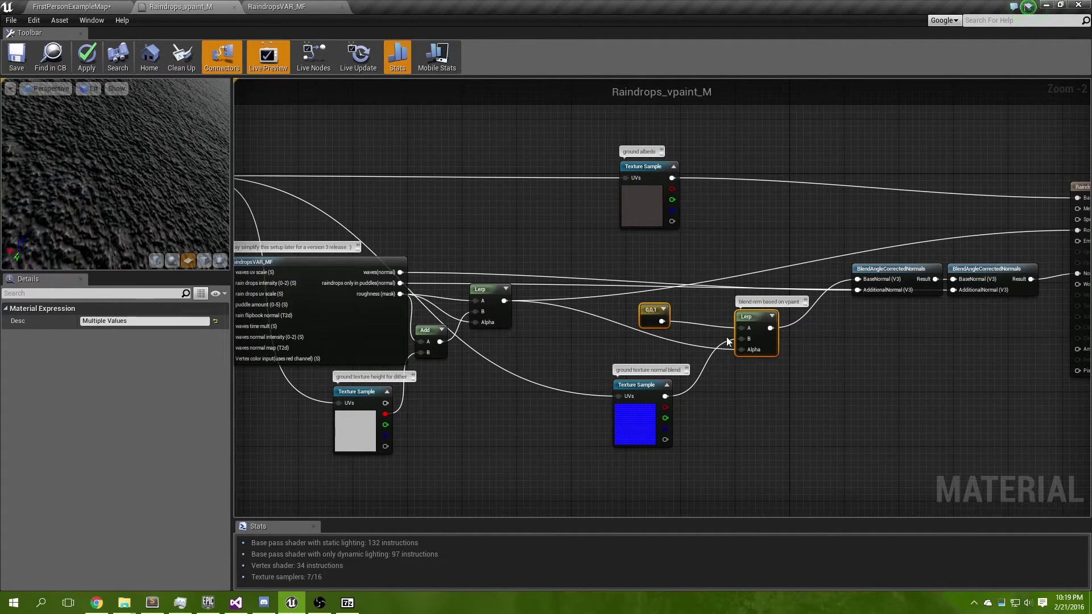
left_click(722, 238)
Inspect the Add and Lerp nodes that combine the roughness mask with the ground height texture.
right_click_drag(530, 336, 596, 346)
left_click_drag(587, 356, 497, 313)
right_click_drag(631, 267, 498, 274)
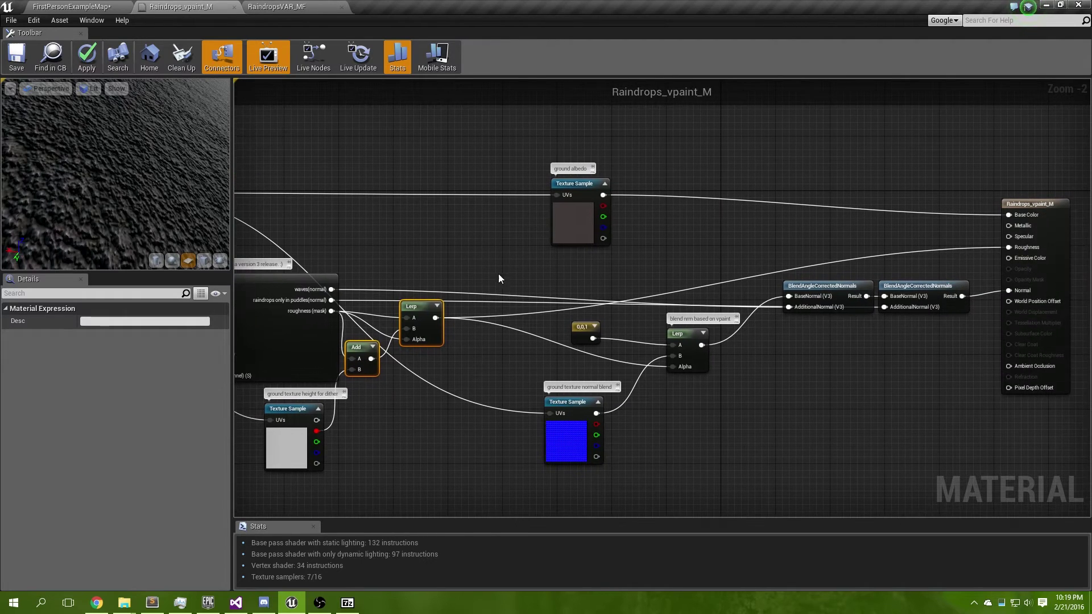
left_click(476, 254)
Review the whole material network, from the texture inputs through the normal blending to the material output node.
right_click_drag(682, 255, 579, 281)
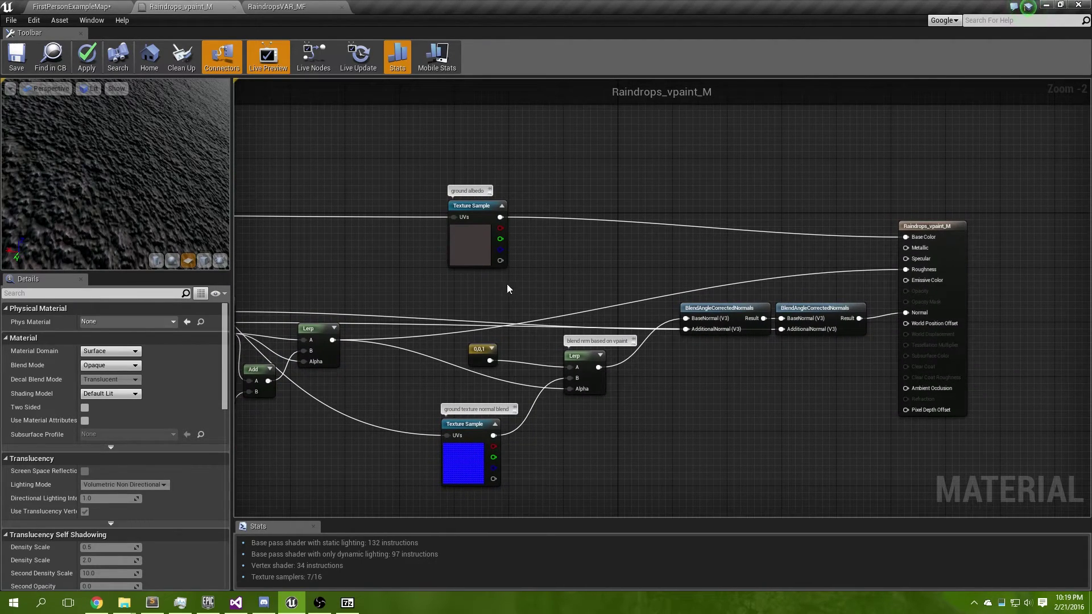
right_click_drag(502, 286, 682, 272)
scroll(607, 269, "down", 1)
scroll(678, 270, "down", 1)
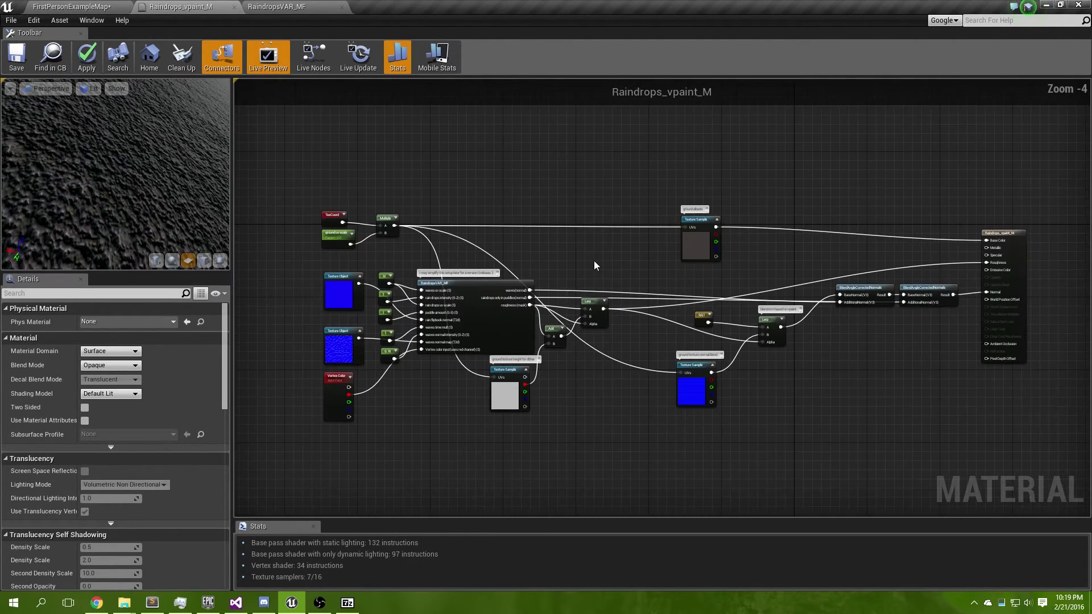
right_click_drag(595, 261, 636, 267)
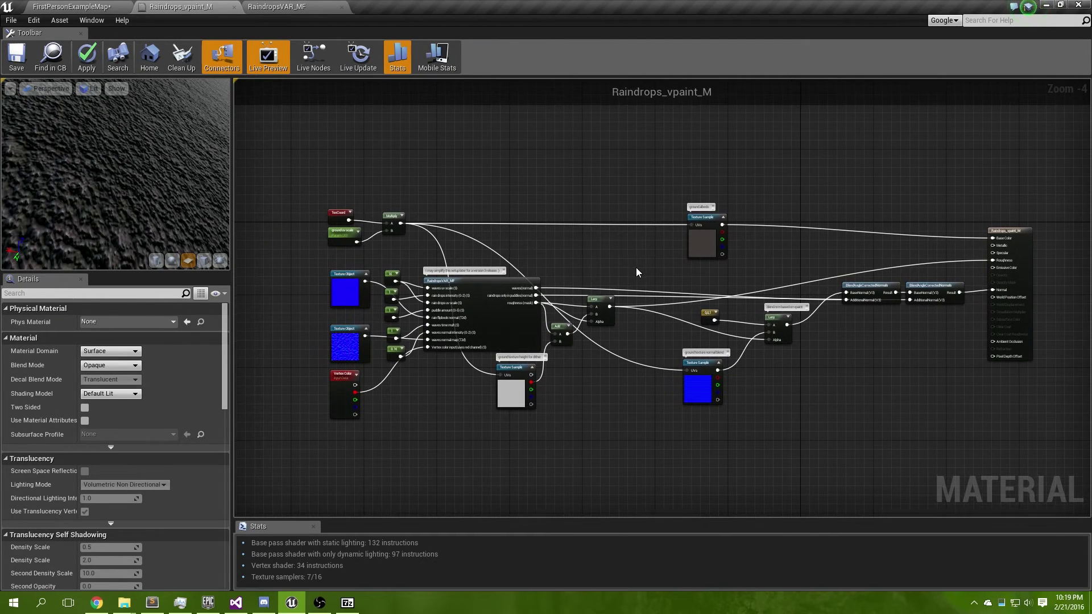
scroll(633, 268, "up", 1)
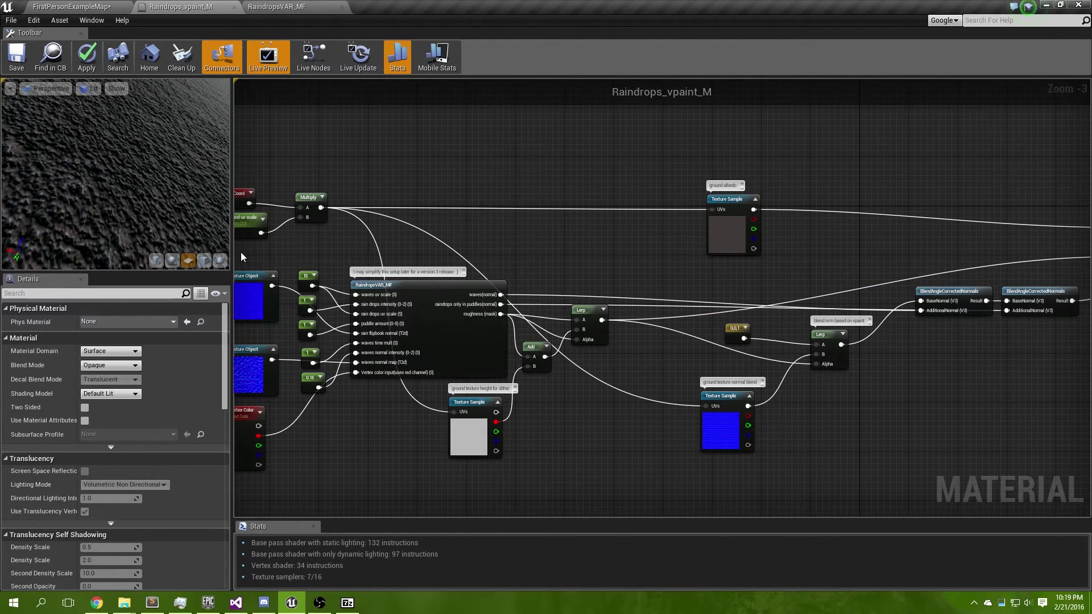
Narrow the preview and Details area to enlarge the material graph, keeping the whole node network in view.
left_click_drag(232, 253, 190, 251)
right_click_drag(431, 244, 456, 220)
scroll(541, 217, "down", 1)
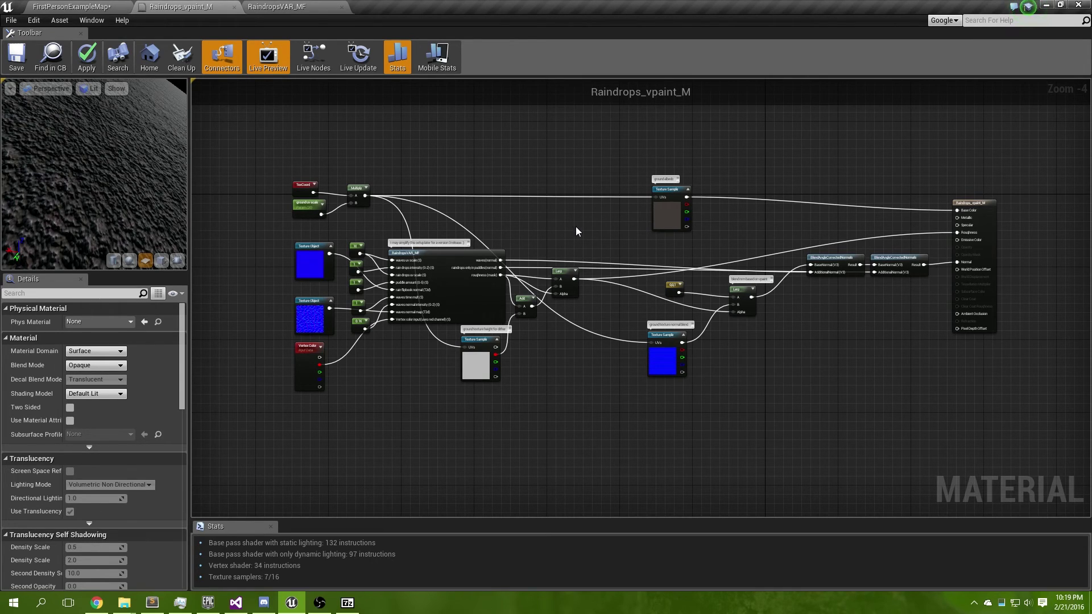
scroll(576, 222, "up", 1)
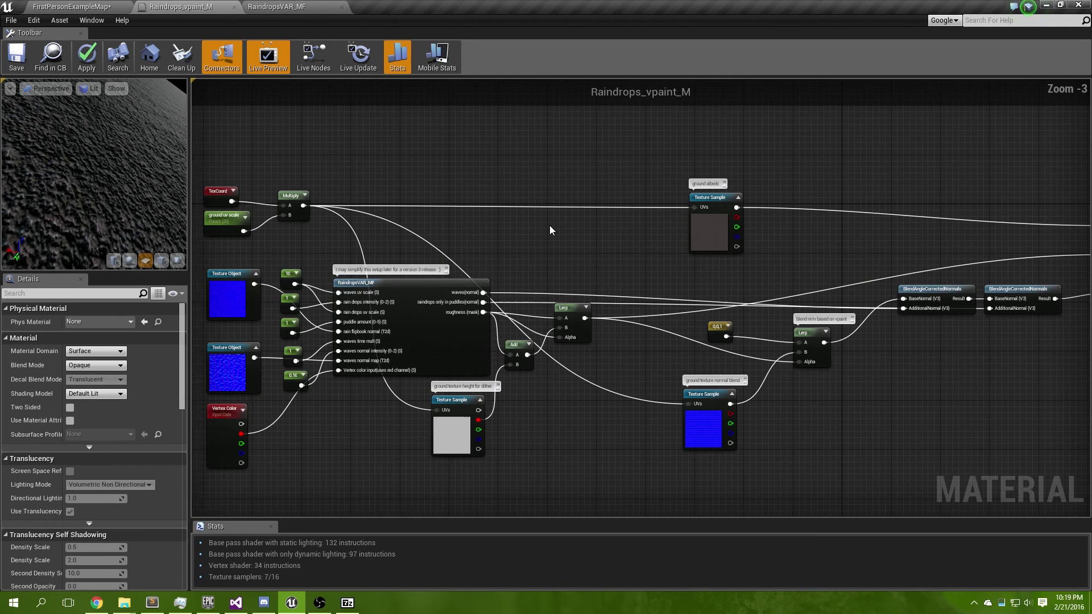
right_click_drag(546, 225, 542, 224)
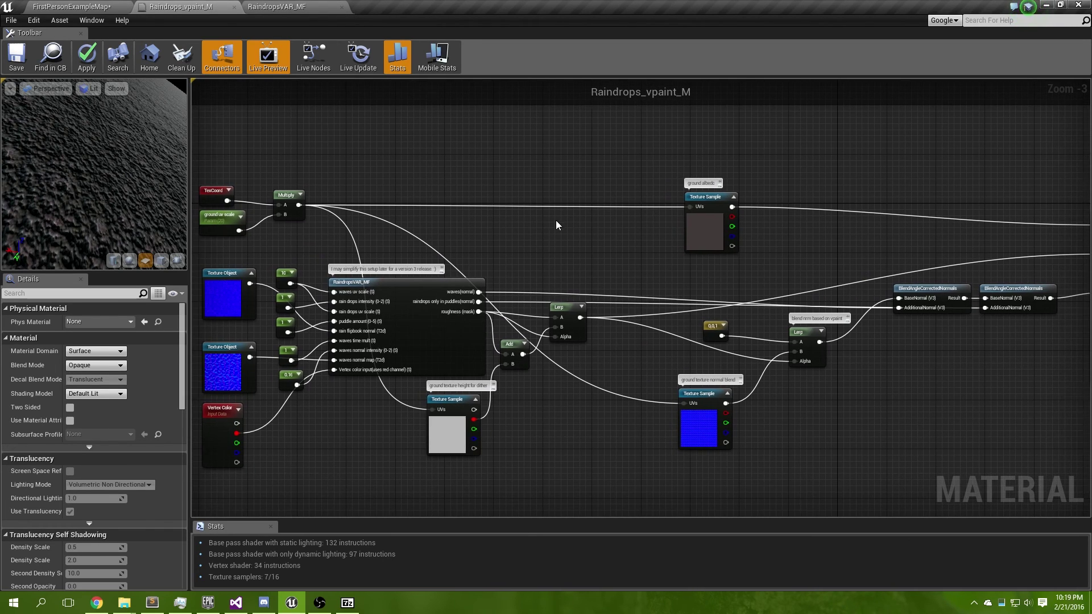
scroll(556, 224, "down", 1)
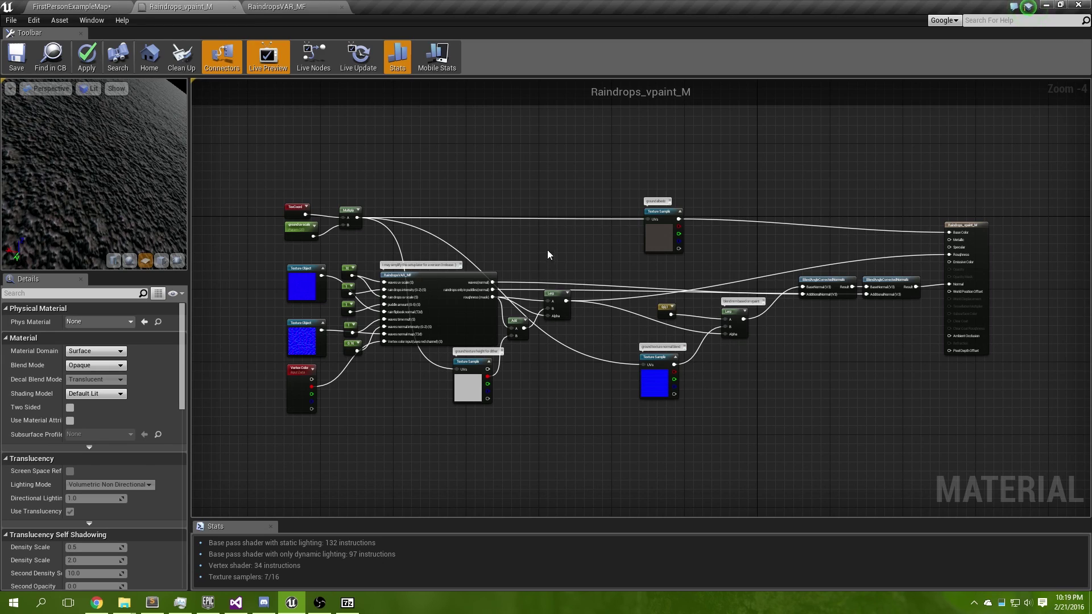